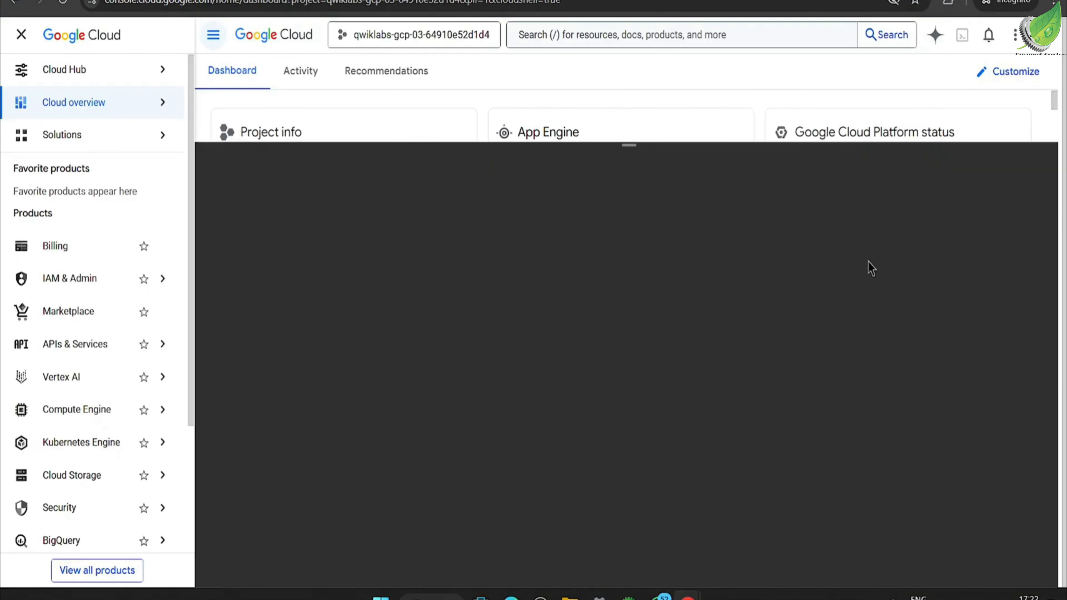
Step: Switch to the Cloud Monitoring lab instructions and copy the gcloud commands that set the default region and zone
key("alt+Tab")
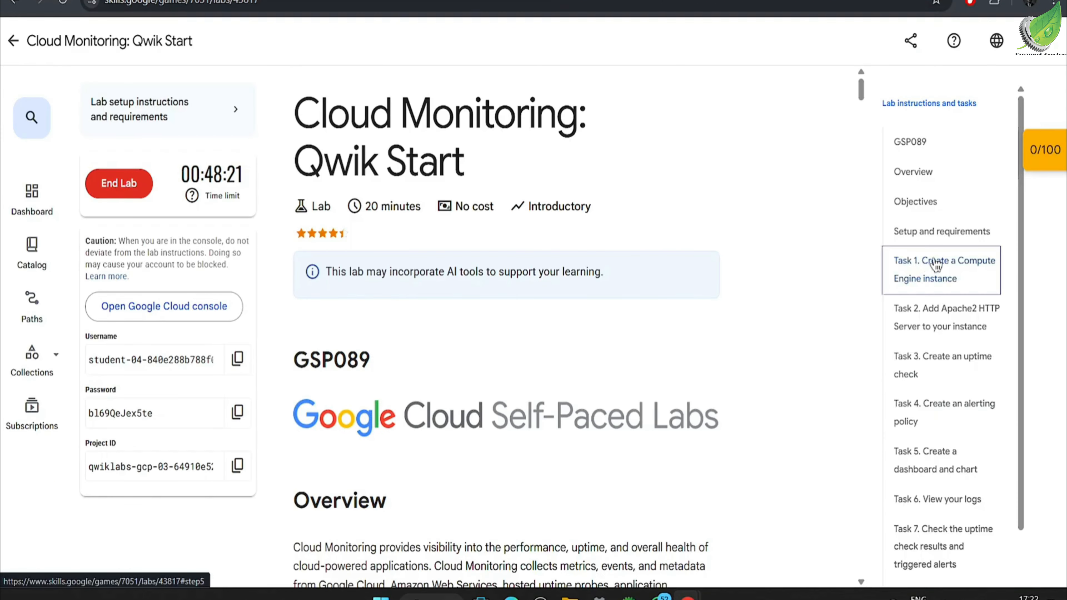
left_click(937, 261)
scroll(679, 331, "up", 10)
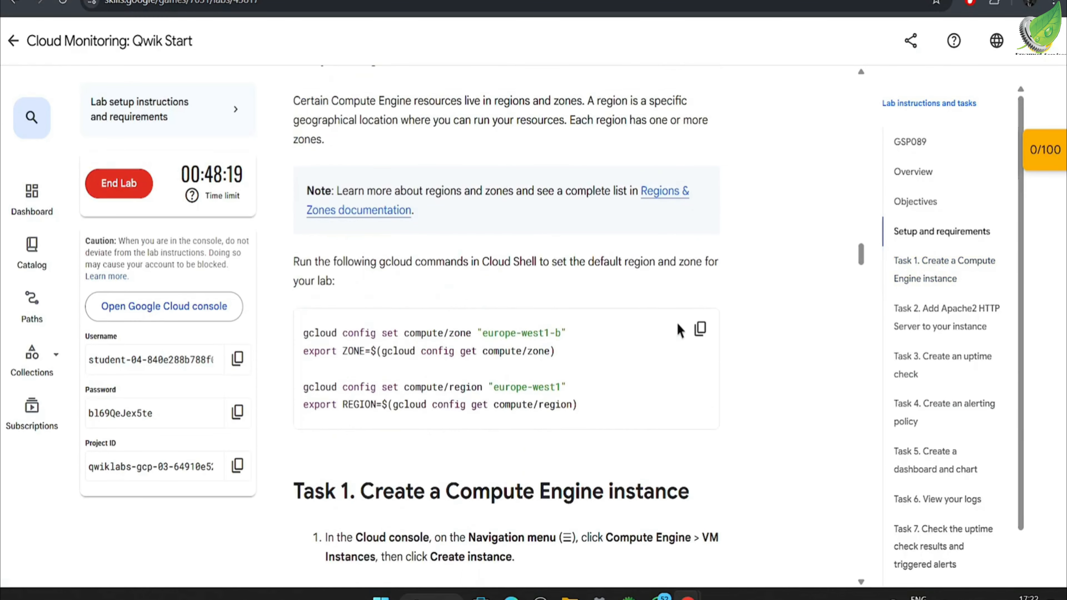
left_click(700, 455)
scroll(716, 420, "down", 4)
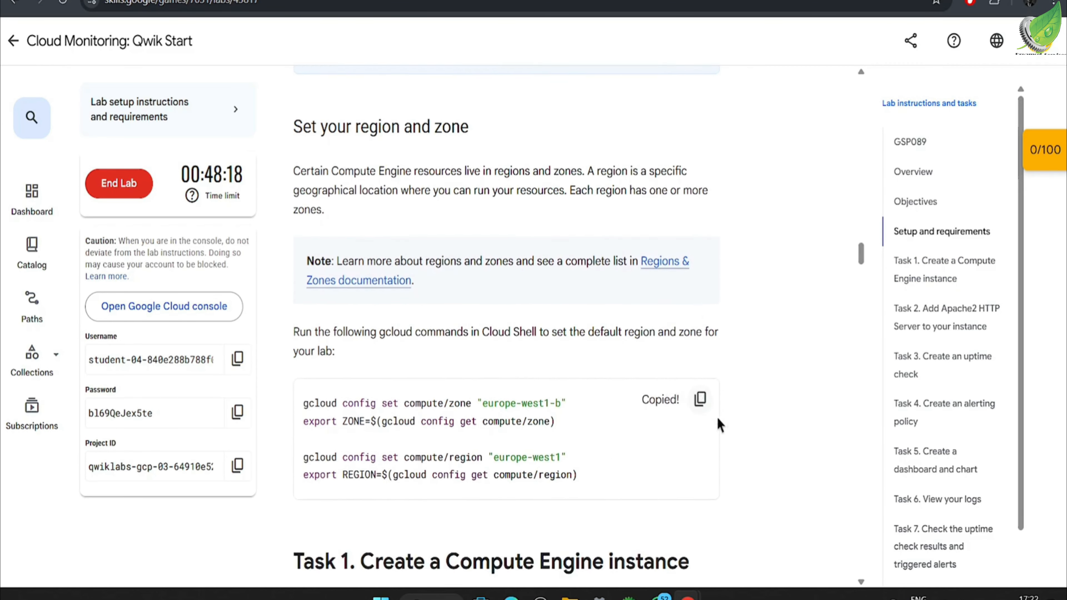
Step: In the Google Cloud console, authorize Cloud Shell and run the copied commands setting zone europe-west1-b and region europe-west1
key("alt+Tab")
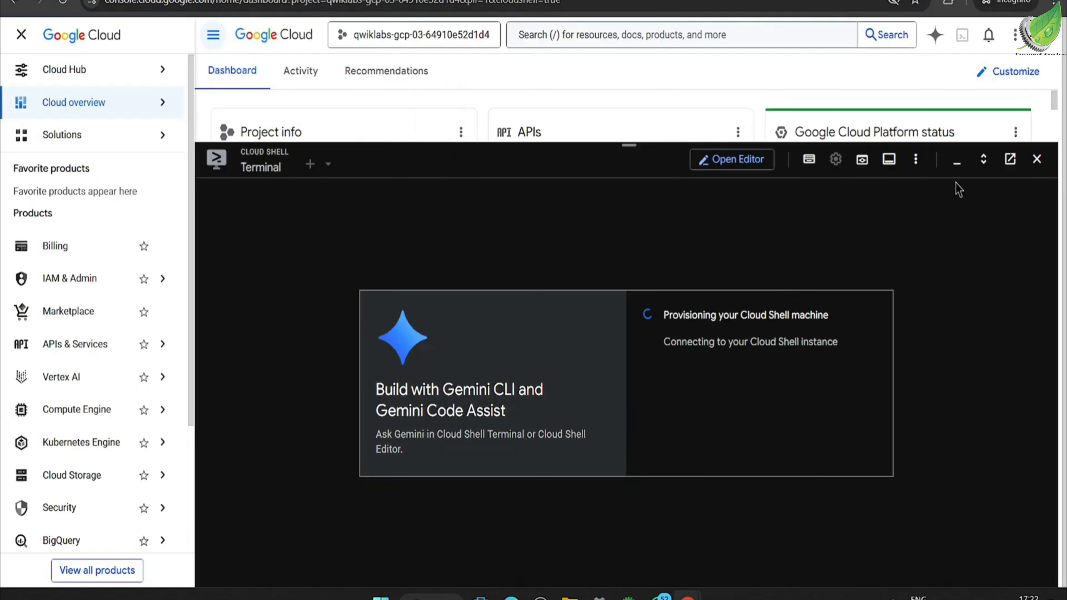
left_click(983, 159)
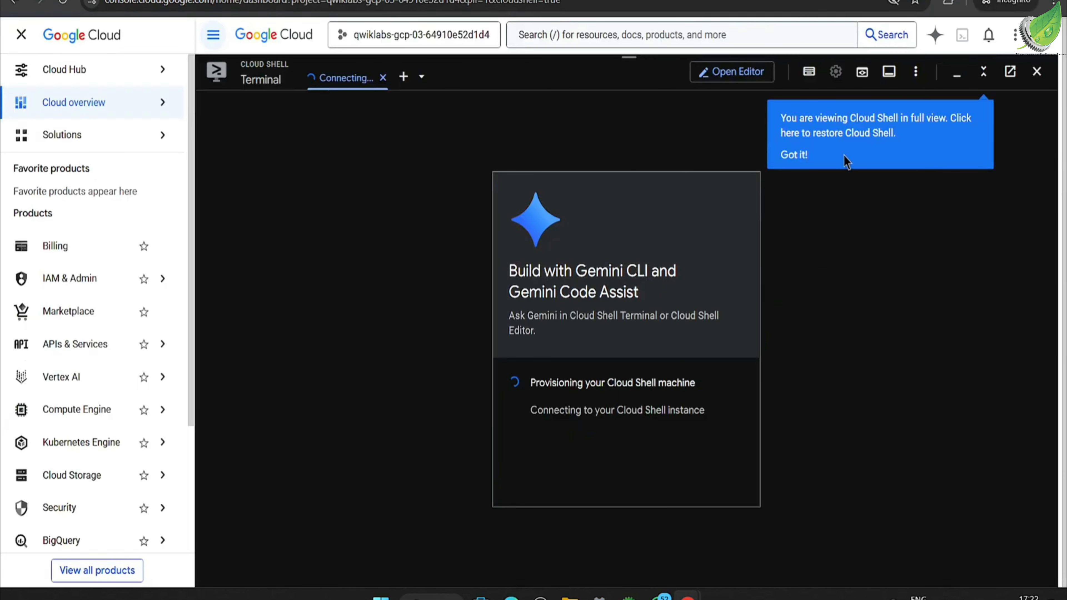
left_click(781, 156)
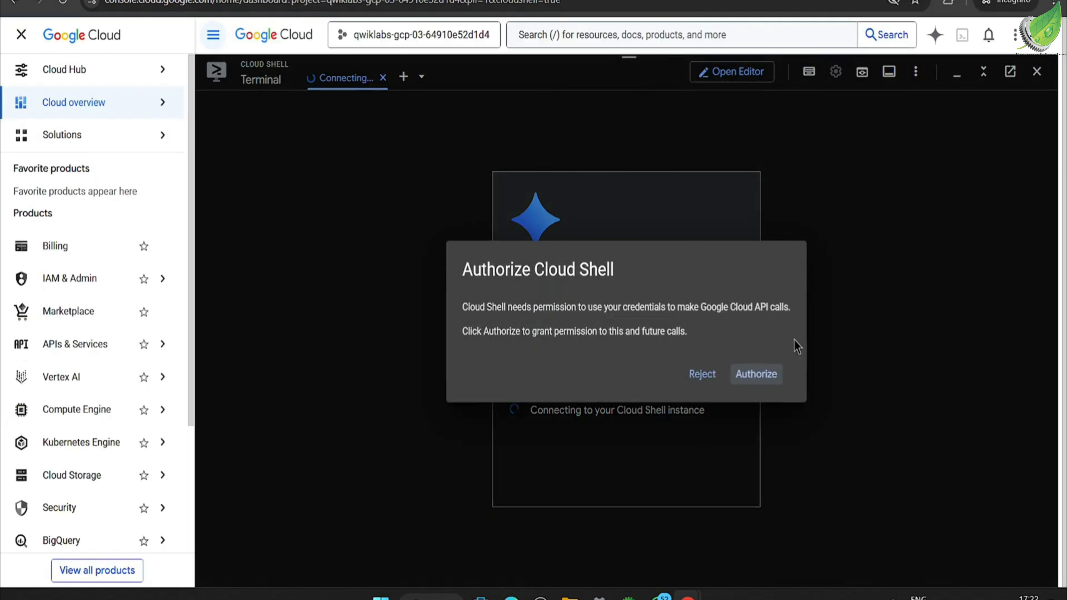
left_click(764, 374)
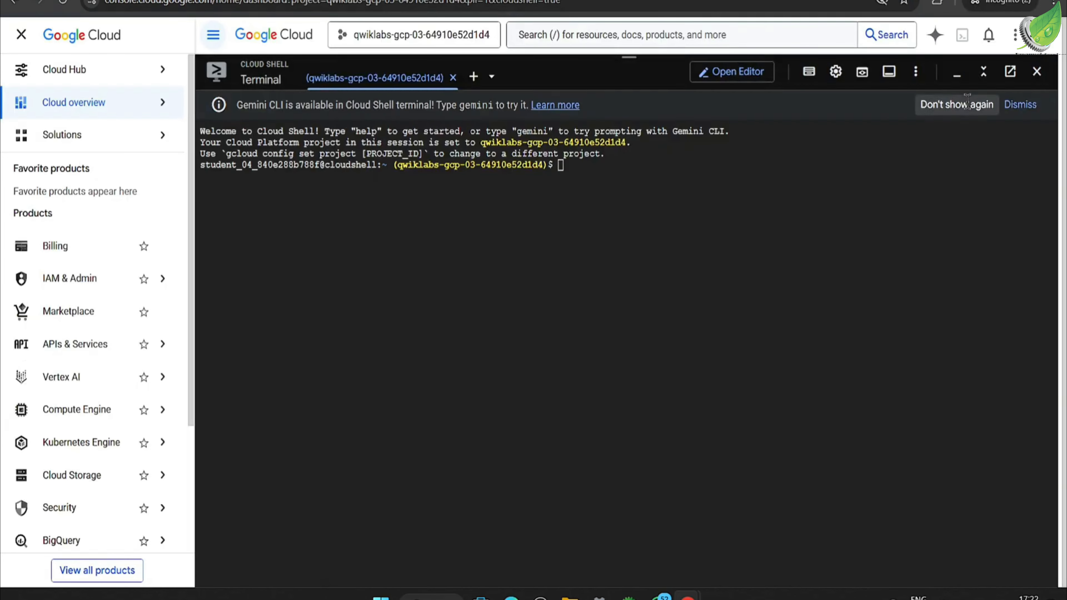
left_click(967, 104)
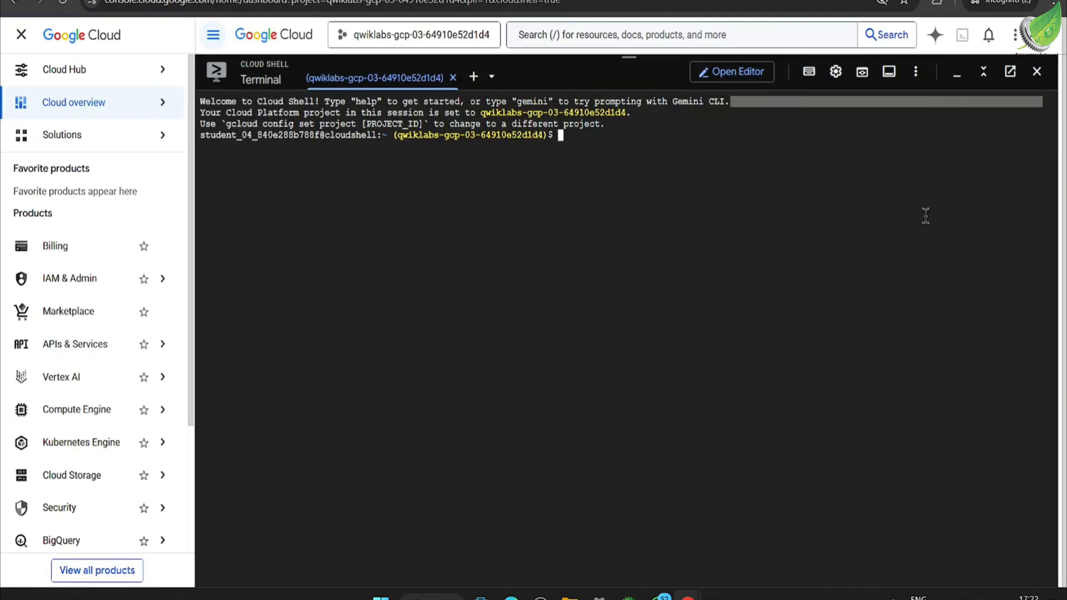
key("ctrl+v")
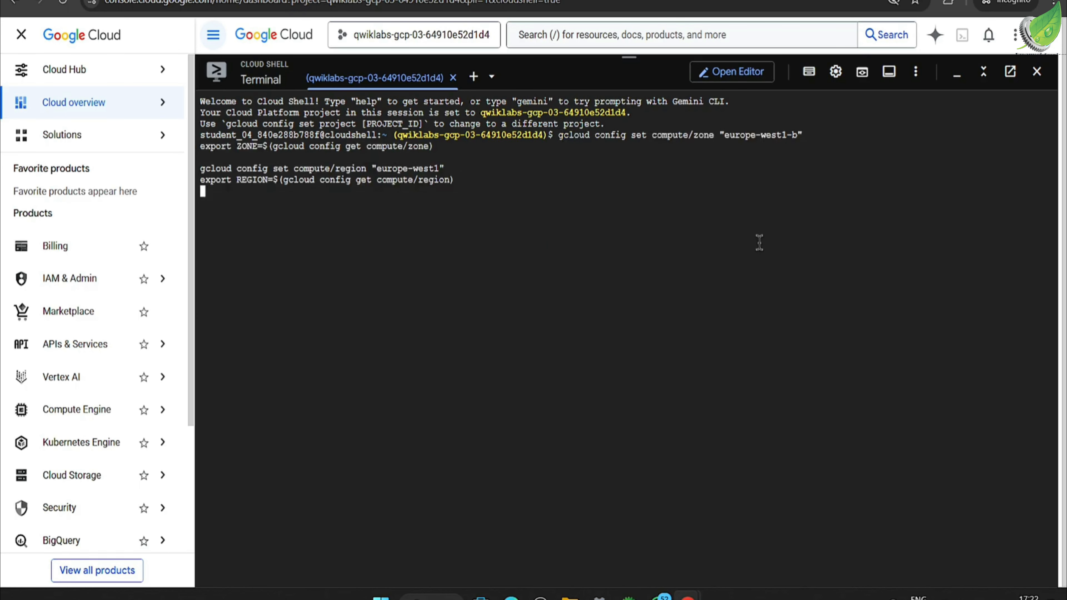
Step: Review Task 1 in the lab instructions, and open the Compute Engine VM instances page in the Google Cloud console
key("alt+Tab")
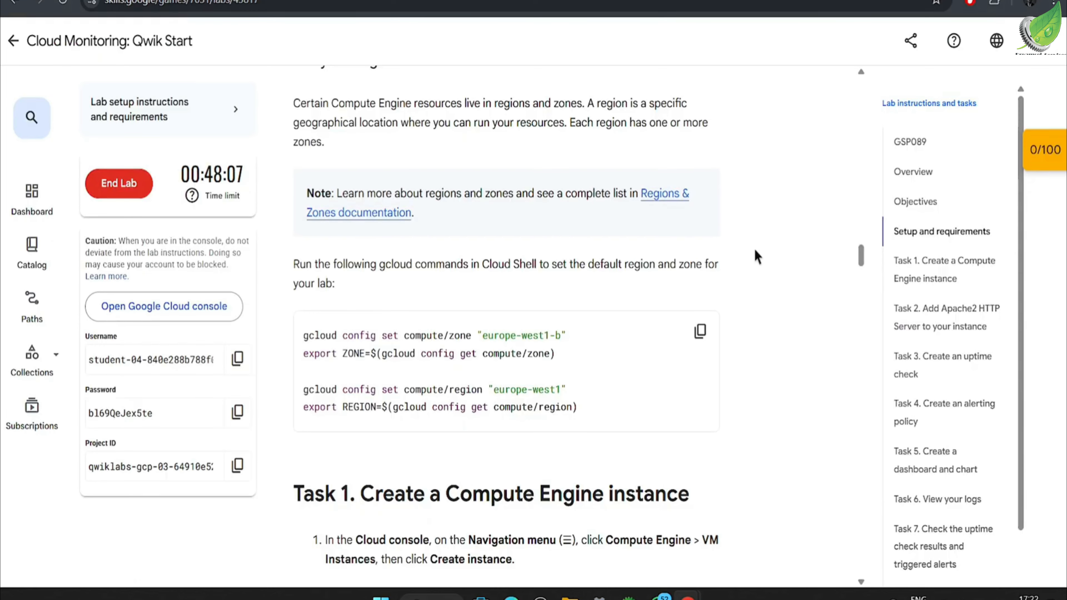
scroll(757, 254, "down", 5)
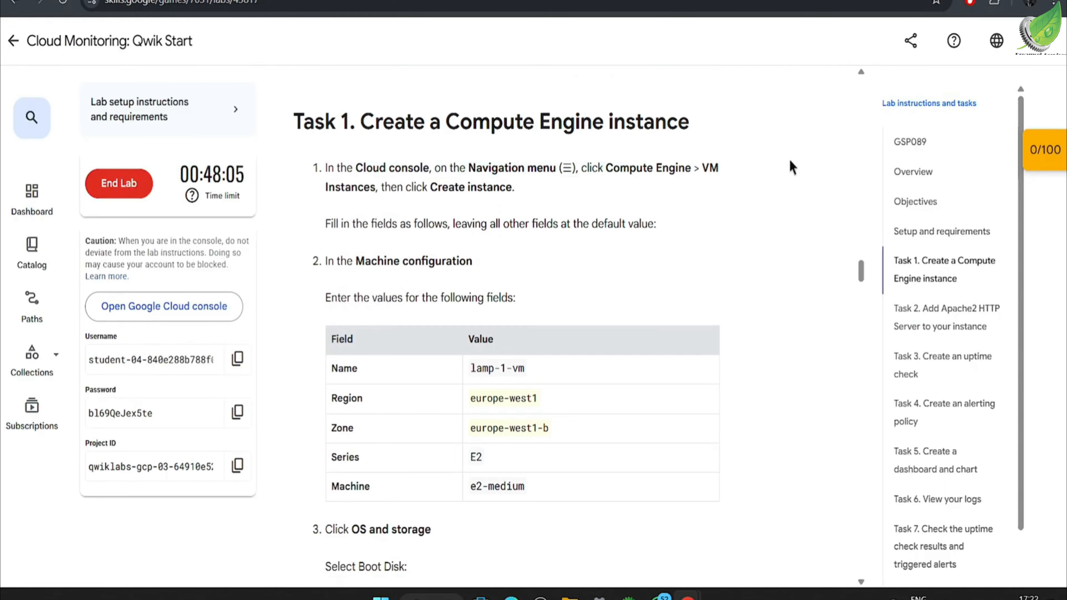
key("alt+Tab")
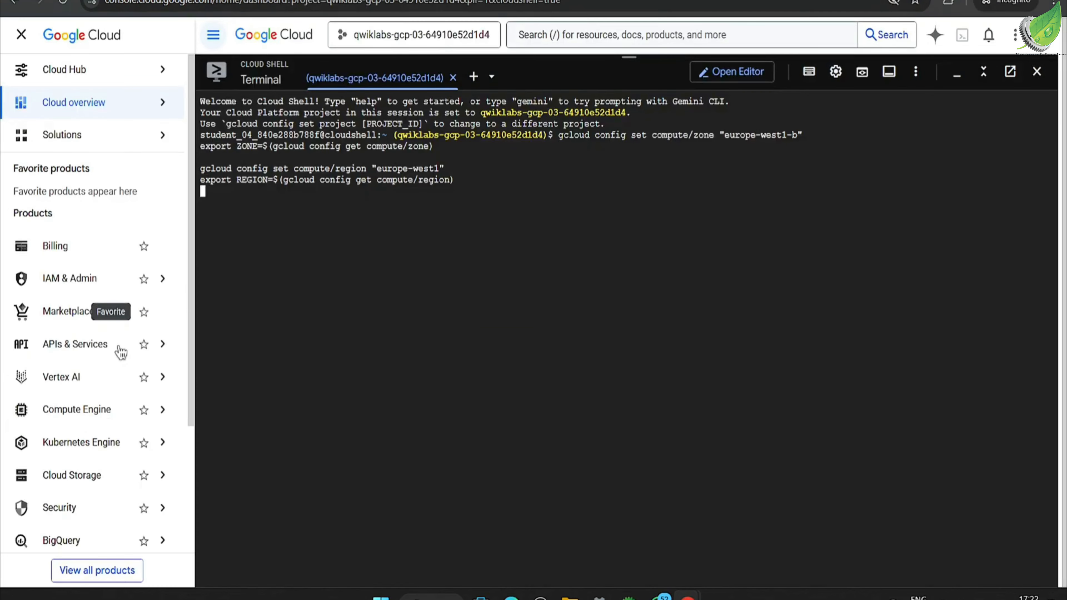
mouse_move(104, 407)
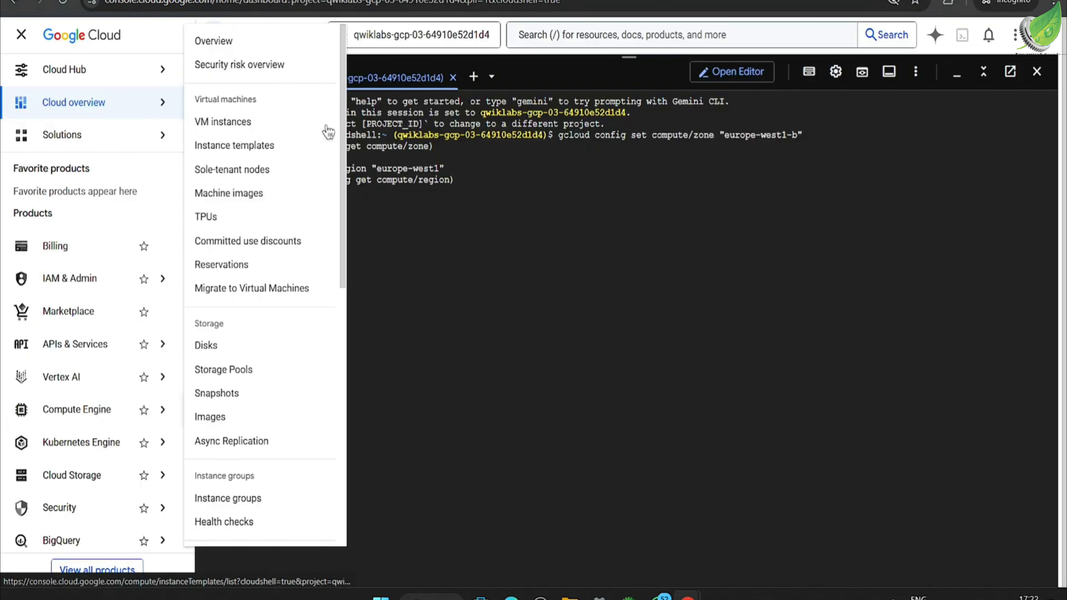
left_click(289, 126)
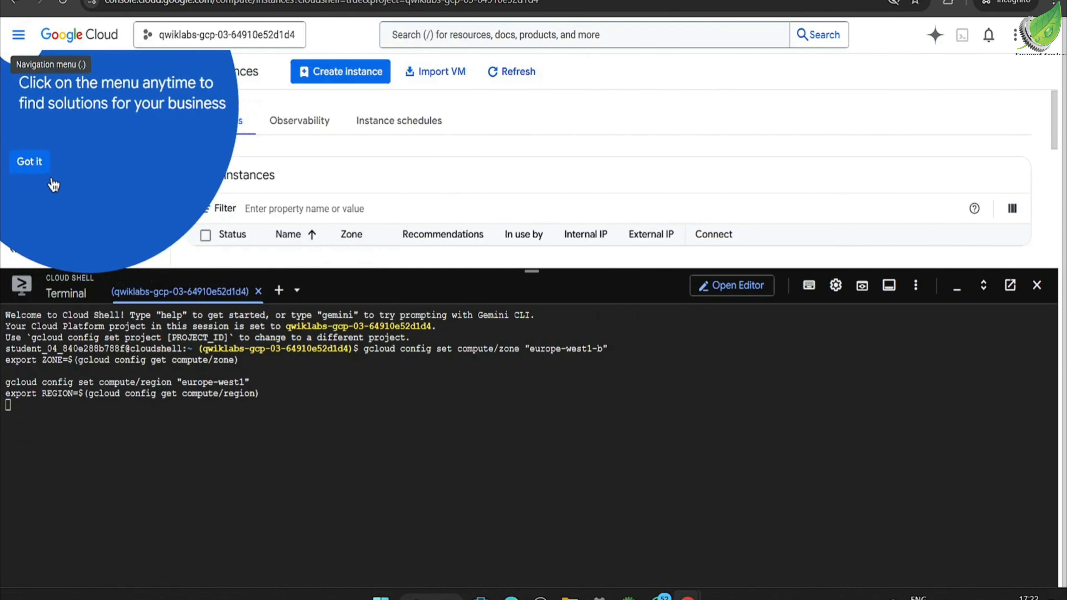
left_click(38, 166)
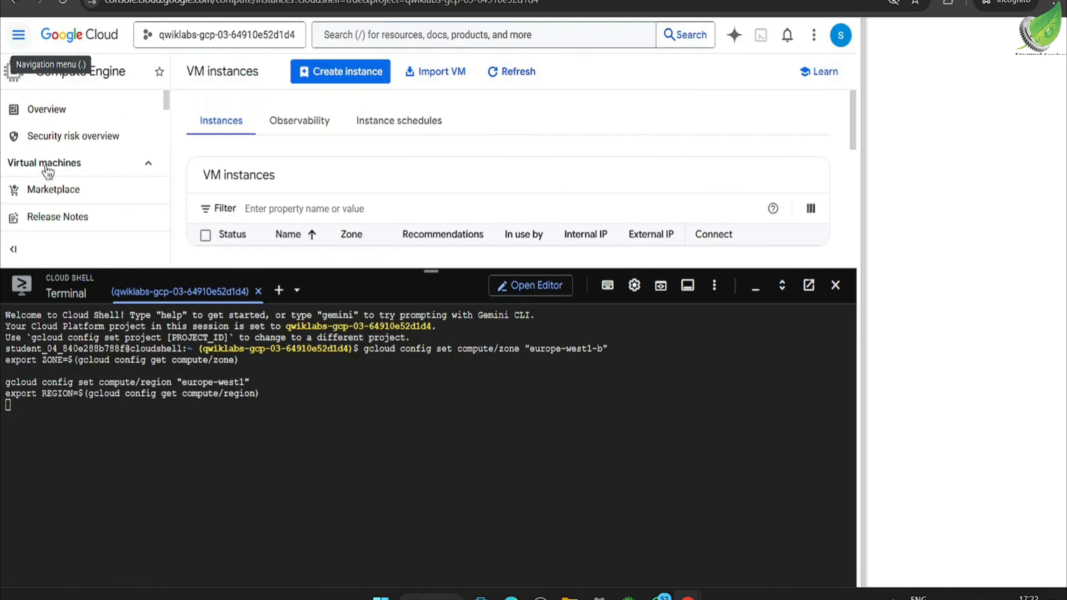
Step: Open the form for creating a VM instance without the tutorial and tour, and shrink the Cloud Shell pane to make room
left_click(320, 76)
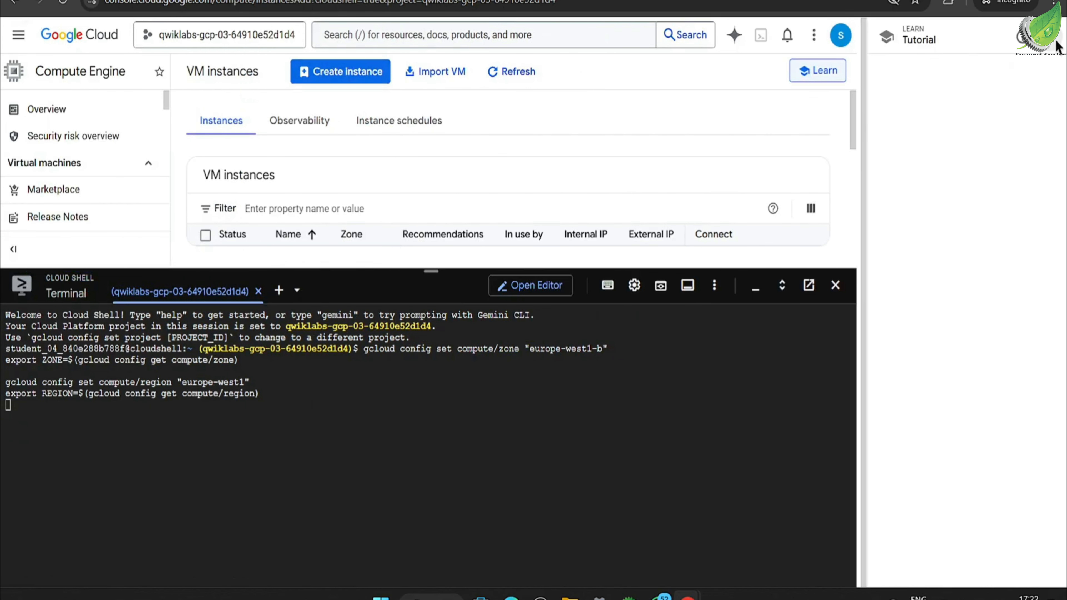
left_click(1058, 45)
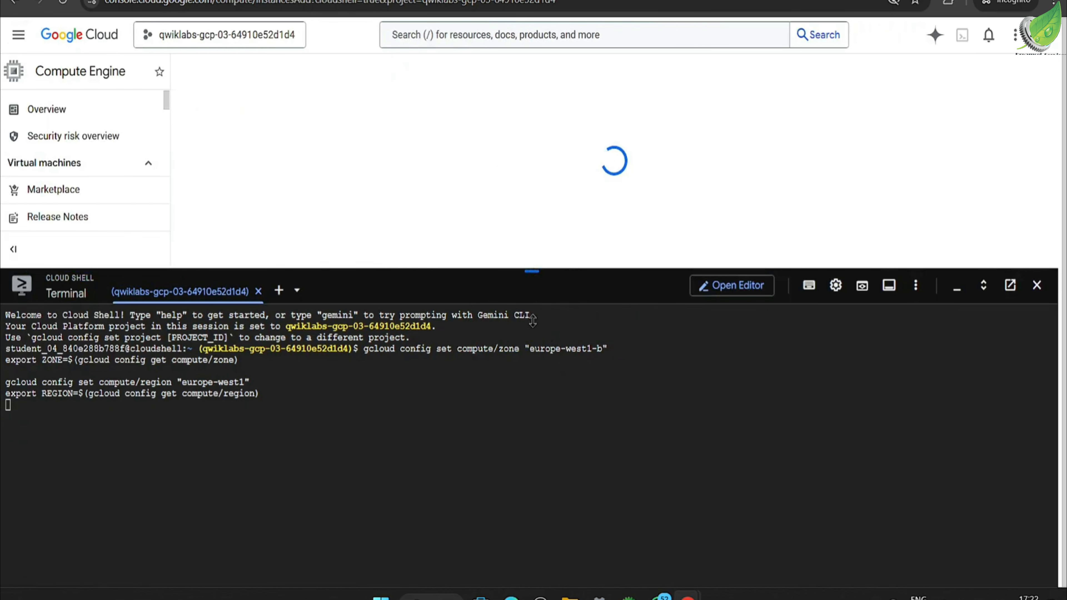
left_click_drag(528, 344, 529, 345)
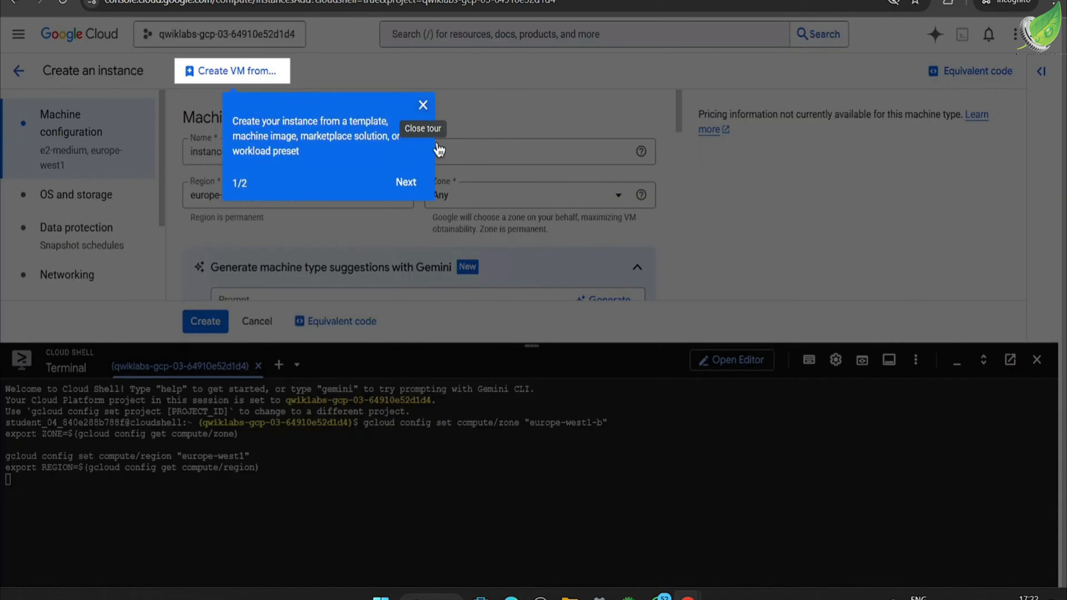
left_click(422, 106)
left_click_drag(533, 345, 532, 428)
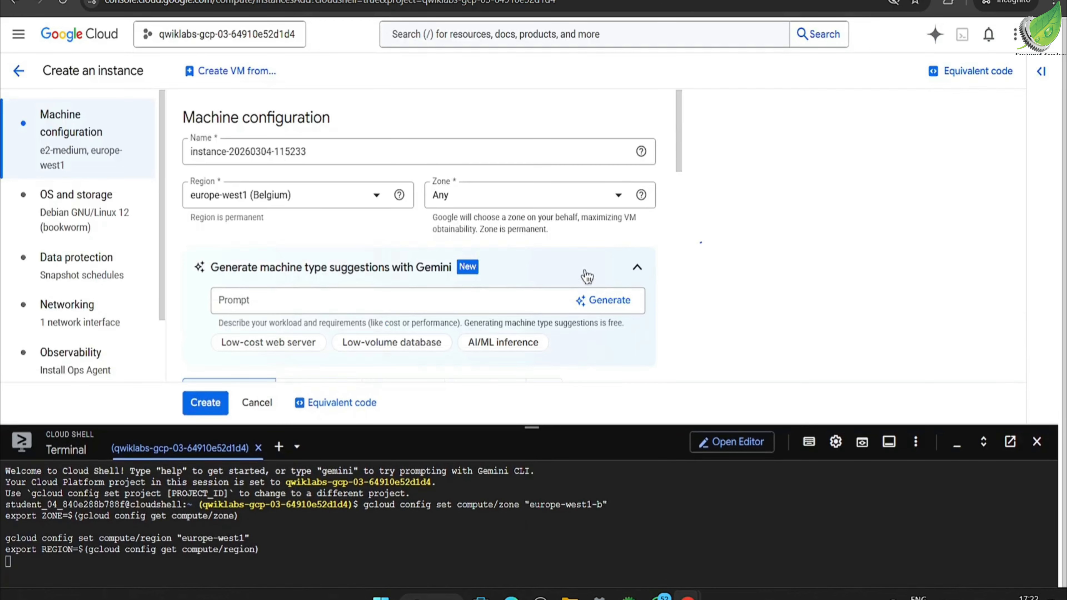
Step: Copy the instance name from the lab instructions and name the new VM lamp-1-vm
key("alt+Tab")
scroll(580, 257, "down", 1)
scroll(575, 252, "down", 1)
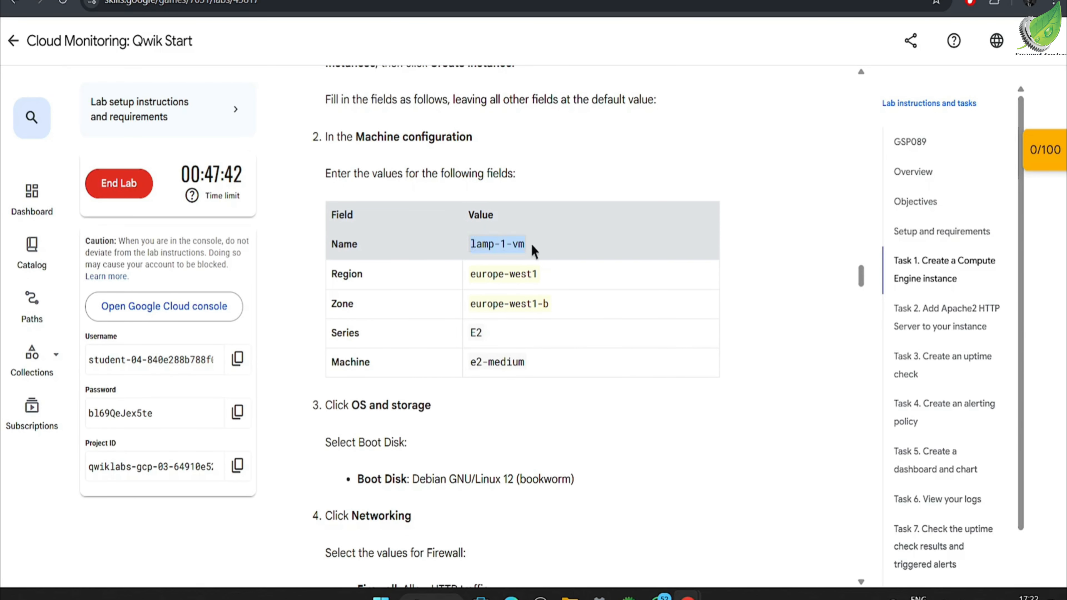
key("alt+Tab")
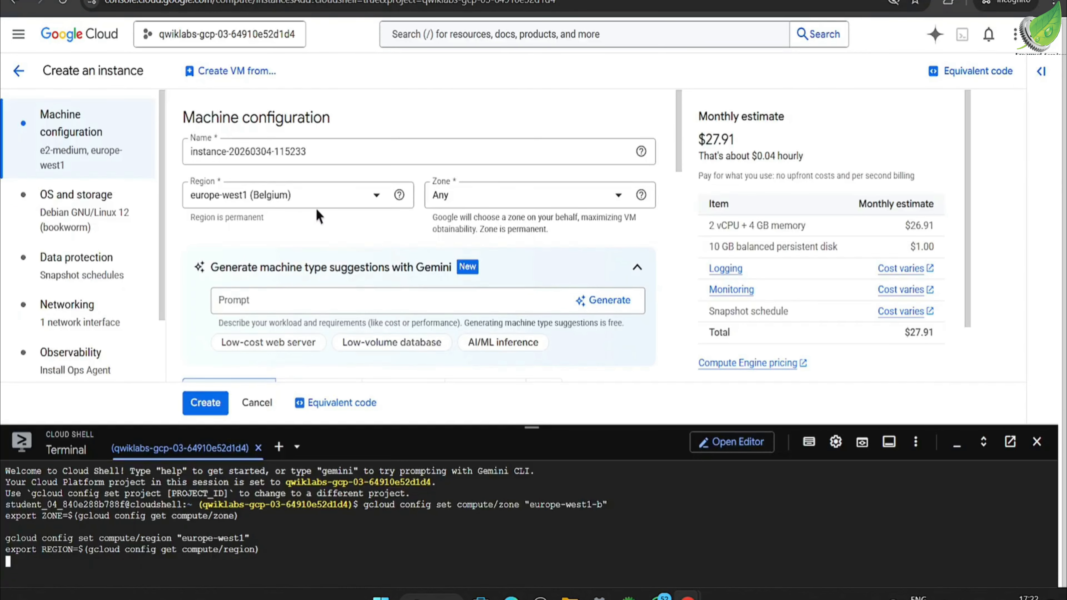
double_click(250, 151)
triple_click(251, 151)
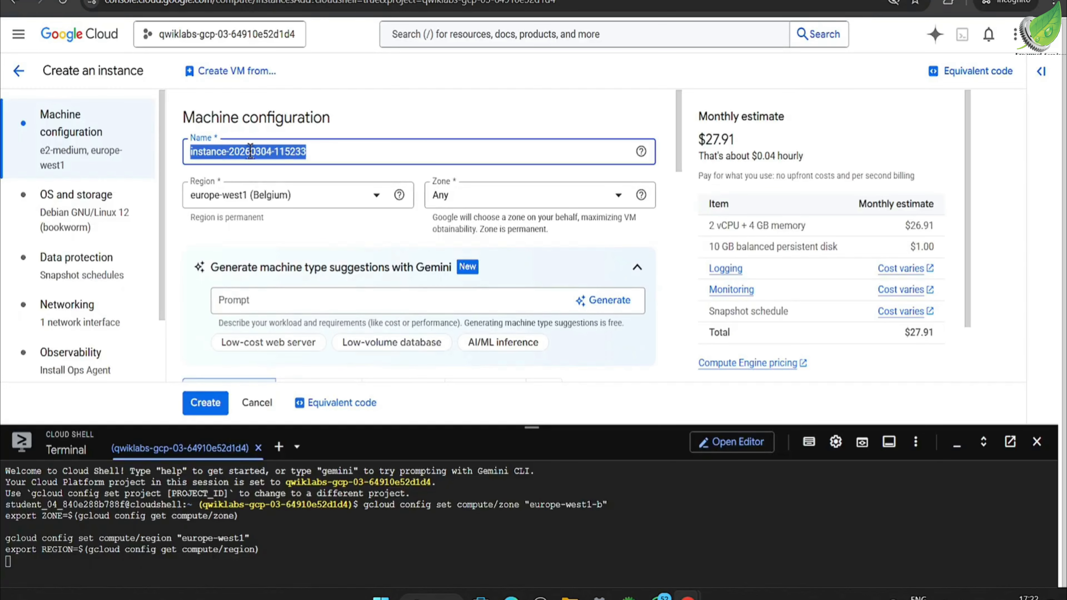
type("lamp-1-vm")
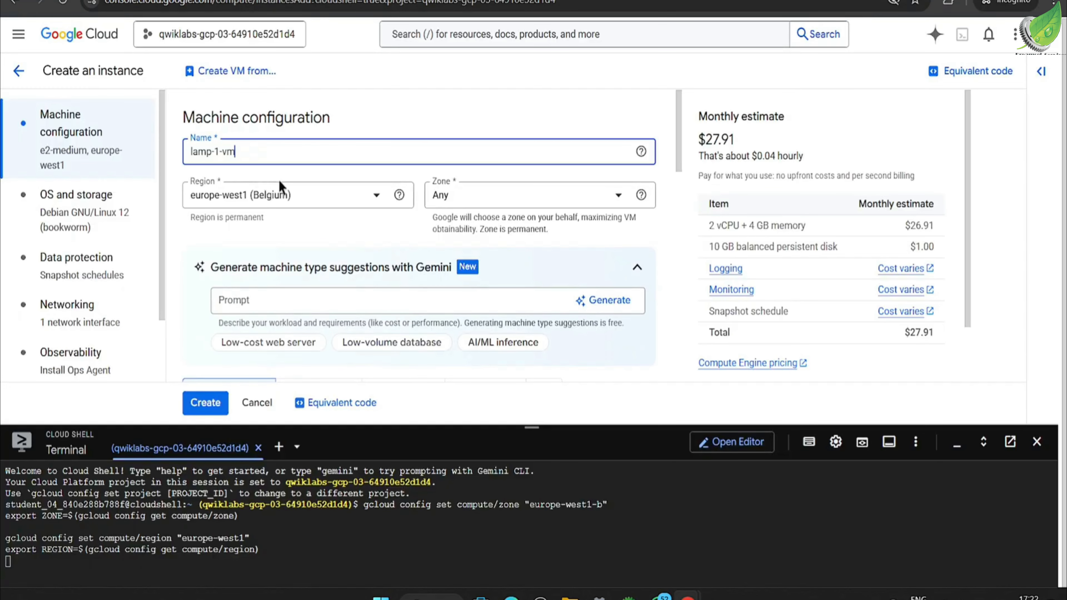
Step: Check the required region and zone in the lab instructions and set the VM's zone to europe-west1-b
left_click(474, 197)
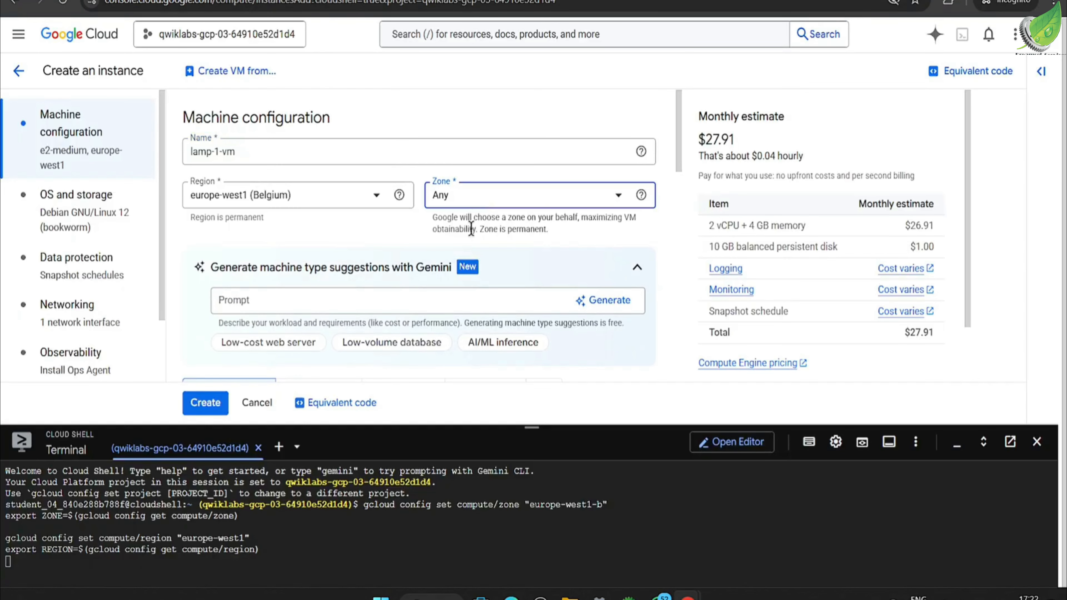
key("alt+Tab")
left_click(473, 269)
left_click_drag(473, 269, 536, 269)
left_click_drag(487, 304, 550, 300)
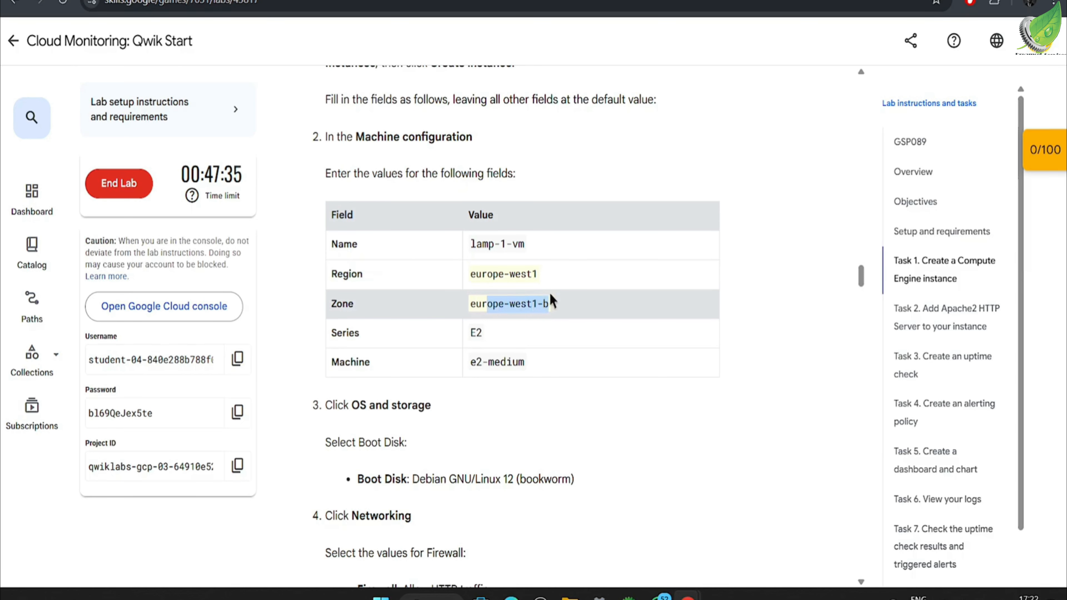
key("alt+Tab")
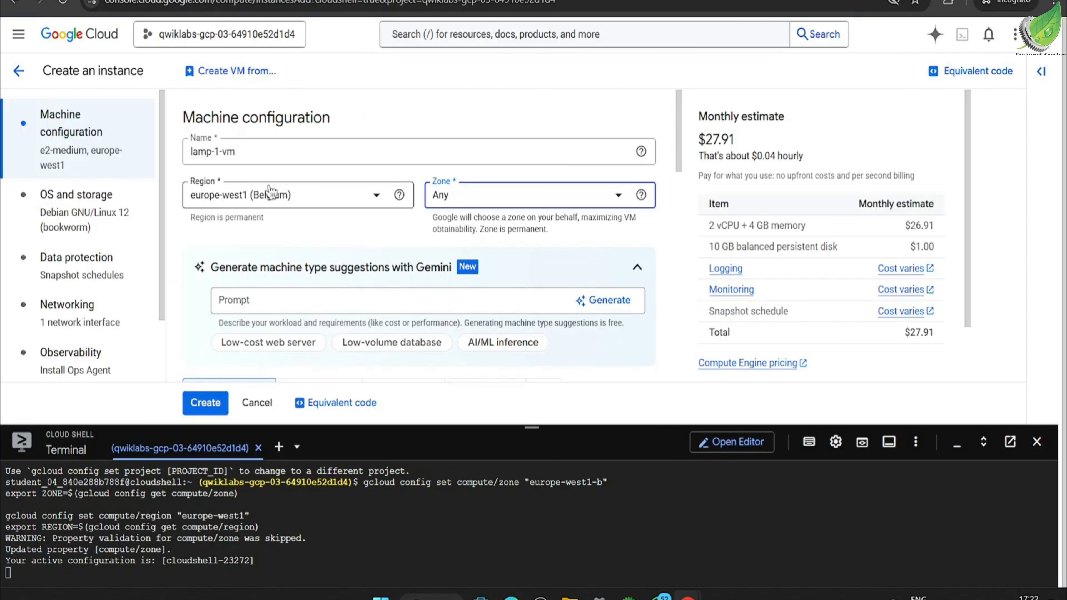
left_click(471, 202)
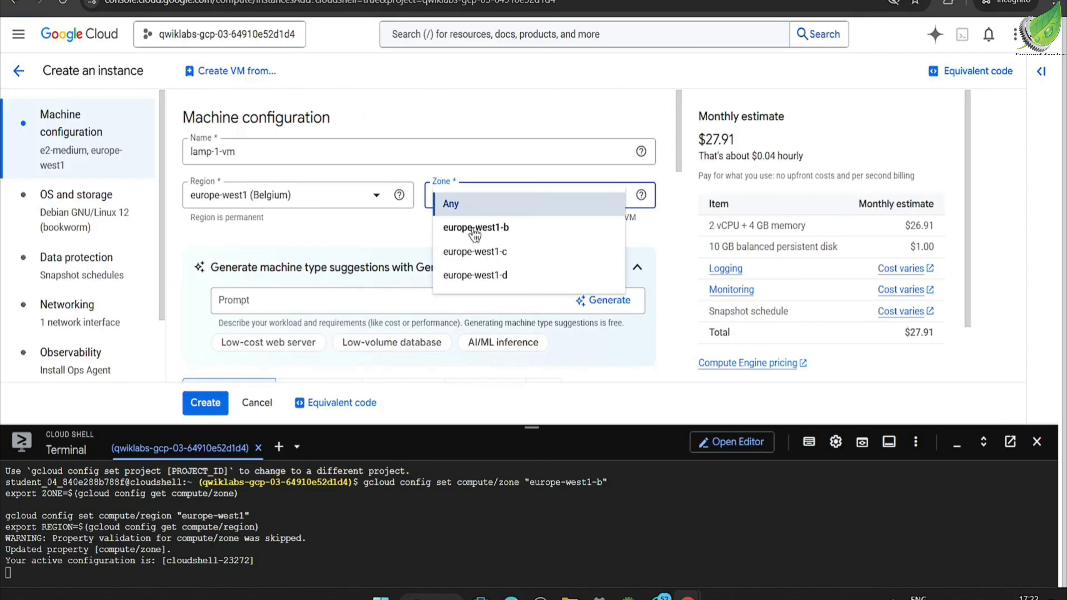
left_click(474, 229)
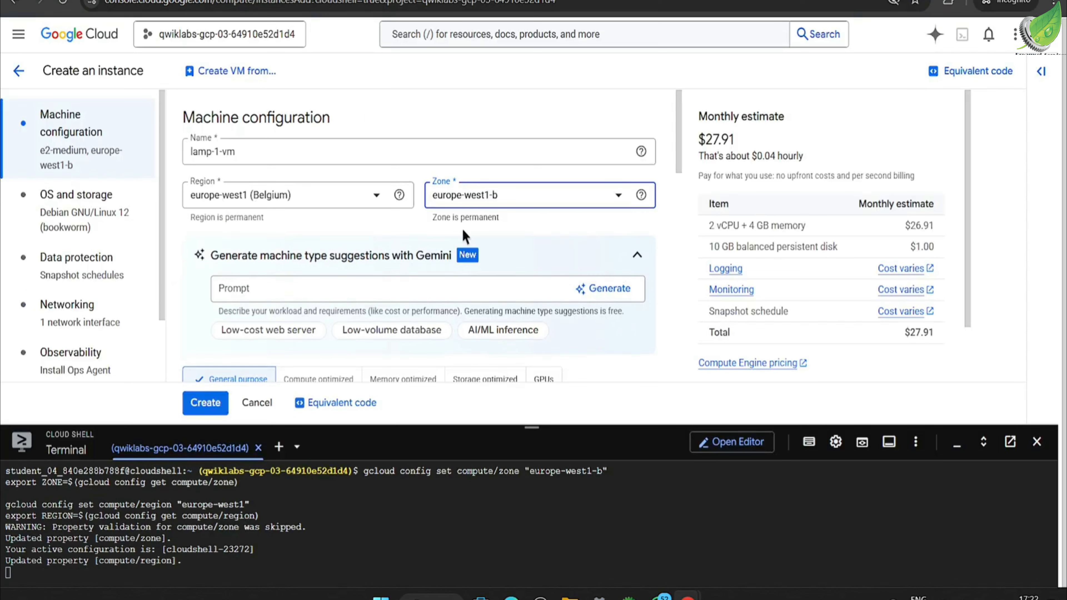
Step: Check the boot disk image against the lab instructions and confirm Debian GNU/Linux 12 (bookworm) for the VM
scroll(455, 210, "down", 10)
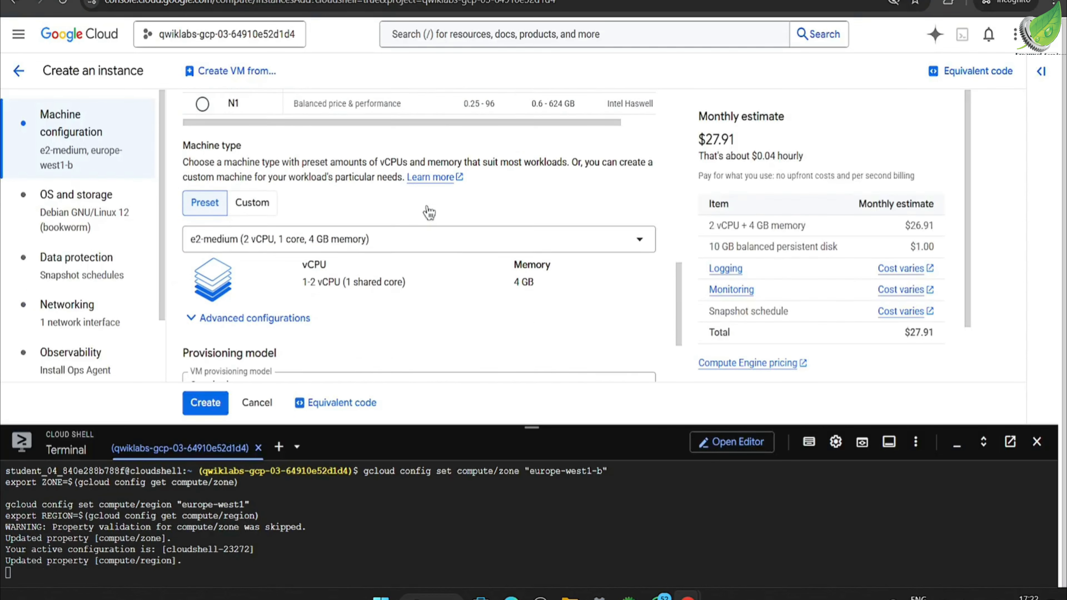
left_click(81, 227)
left_click(194, 267)
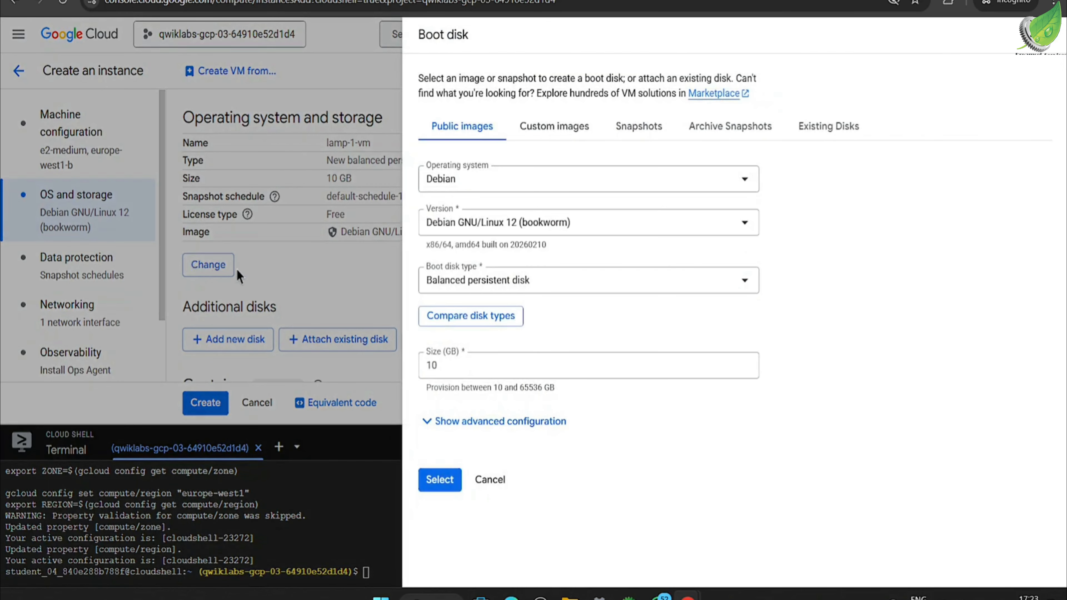
key("alt+Tab")
scroll(474, 381, "down", 1)
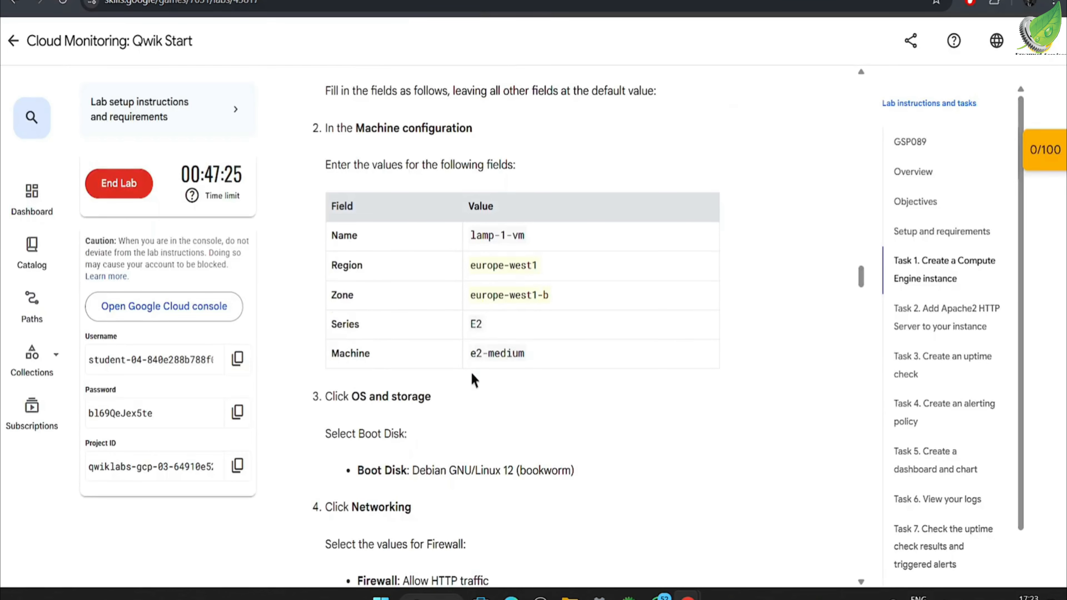
scroll(473, 380, "down", 5)
left_click_drag(415, 229, 593, 236)
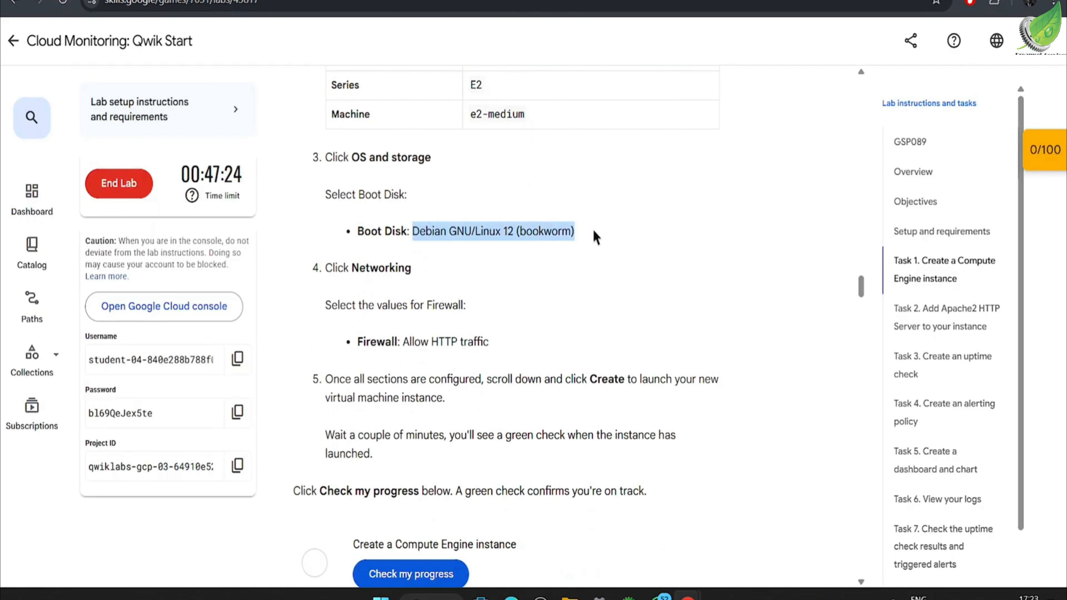
key("alt+Tab")
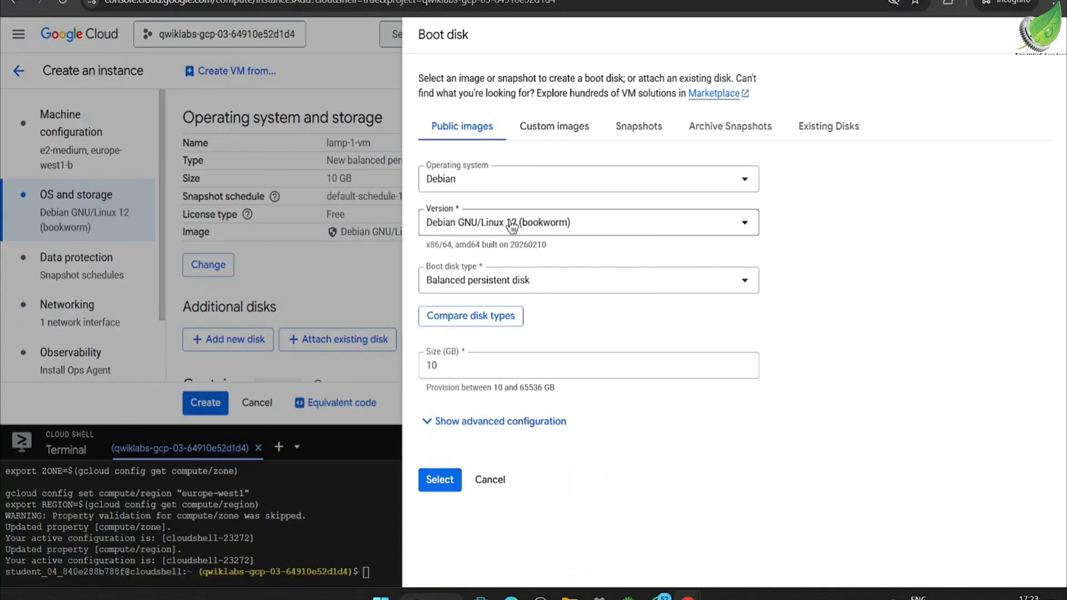
left_click(441, 479)
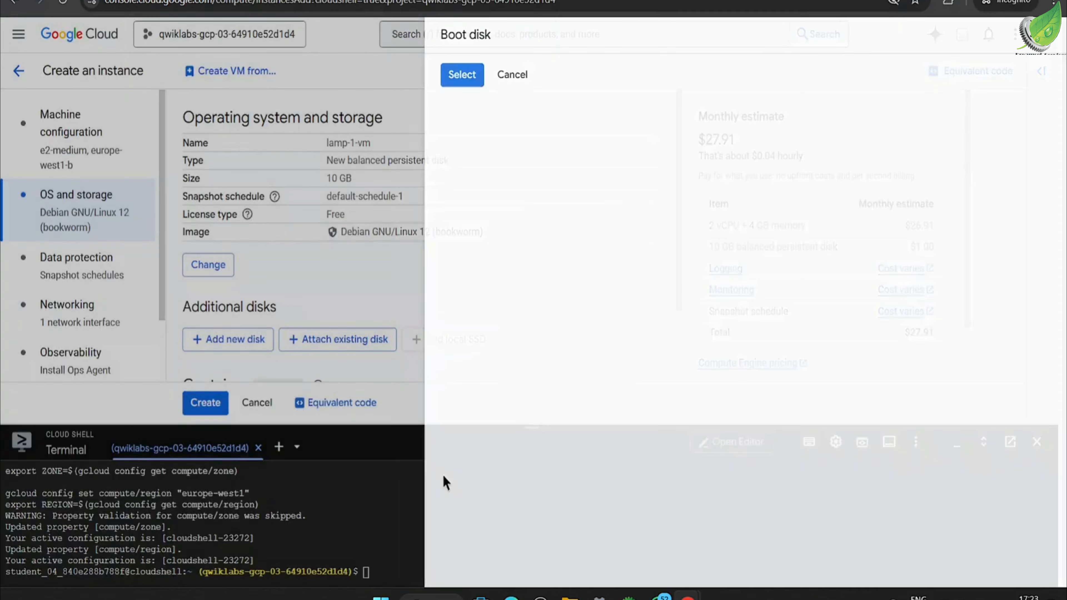
Step: Allow HTTP traffic in the new VM's networking firewall settings and check this against the lab instructions
left_click(84, 322)
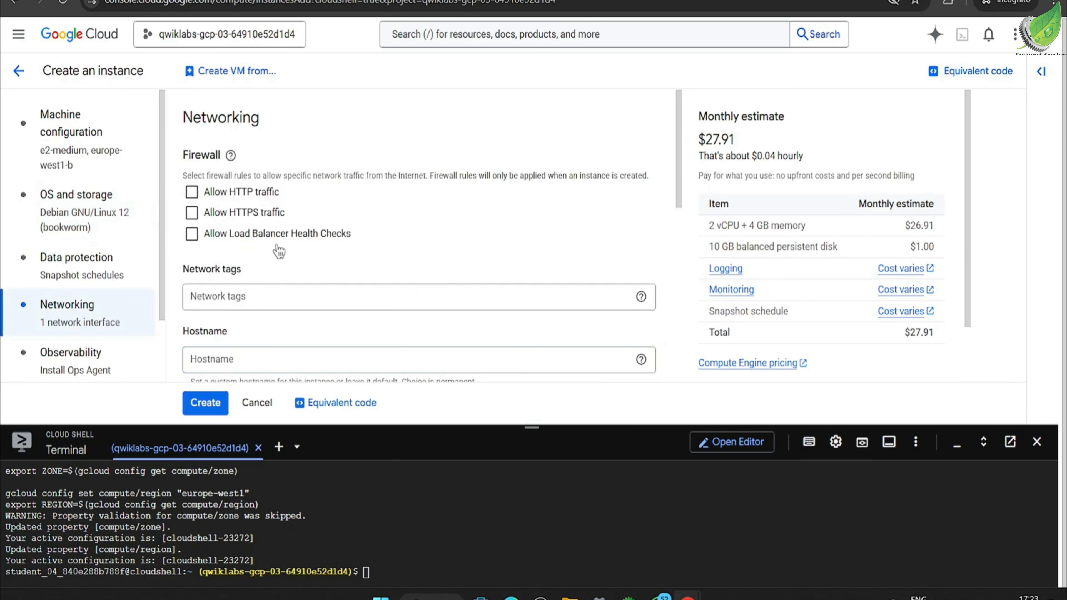
left_click(200, 197)
key("alt+Tab")
scroll(446, 243, "down", 2)
left_click(382, 208)
left_click_drag(383, 208, 554, 213)
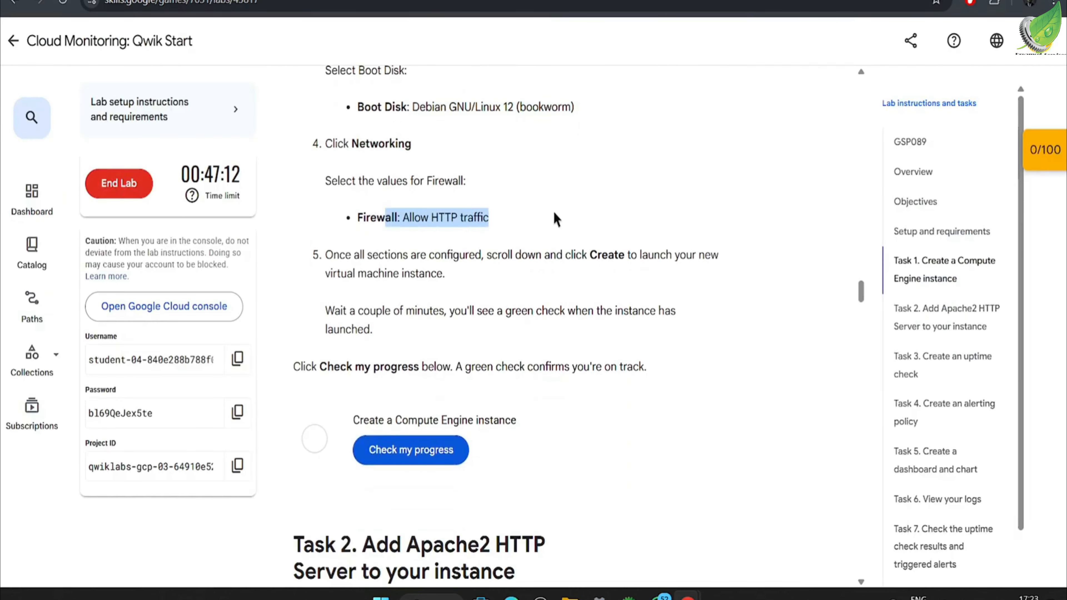
Step: Return to the Google Cloud console, create the lamp-1-vm instance and minimize the Cloud Shell pane
key("alt+Tab")
left_click(228, 406)
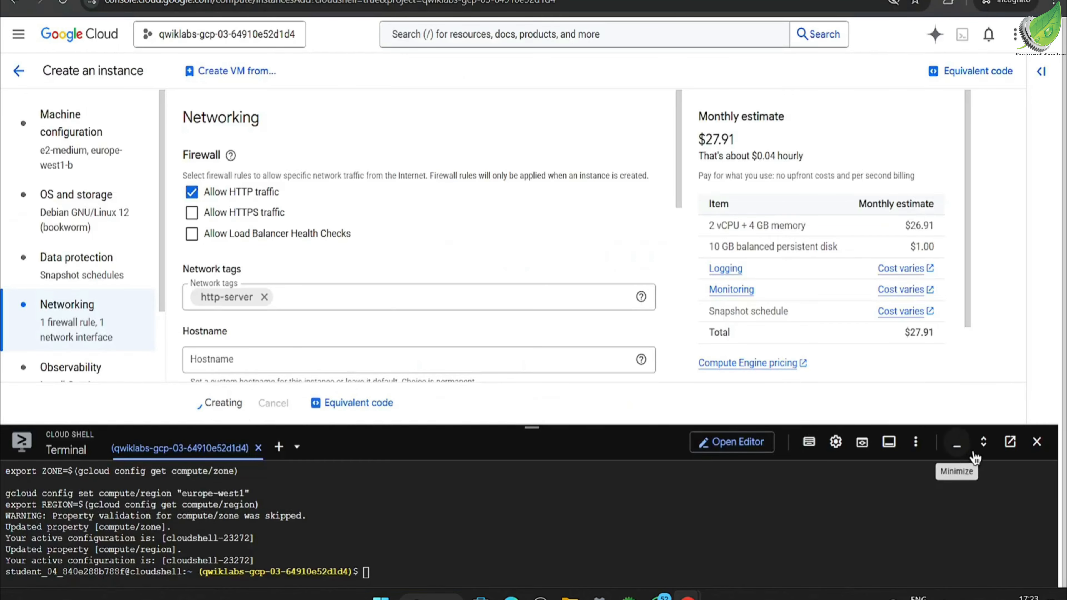
left_click(951, 447)
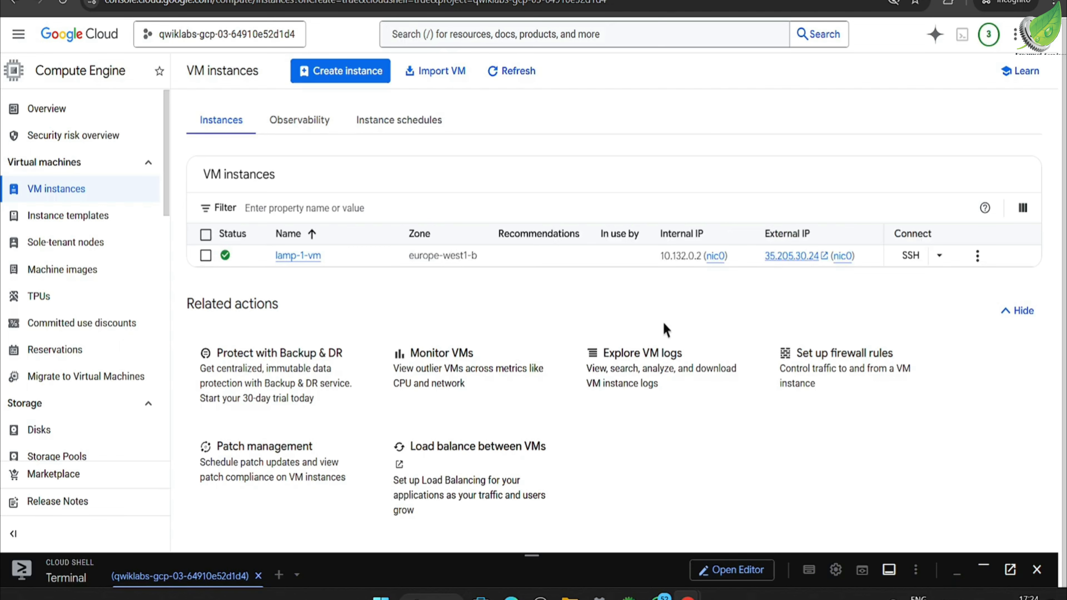
Step: Run the gcloud SSH command for lamp-1-vm in Cloud Shell and maximize the terminal pane
left_click(950, 259)
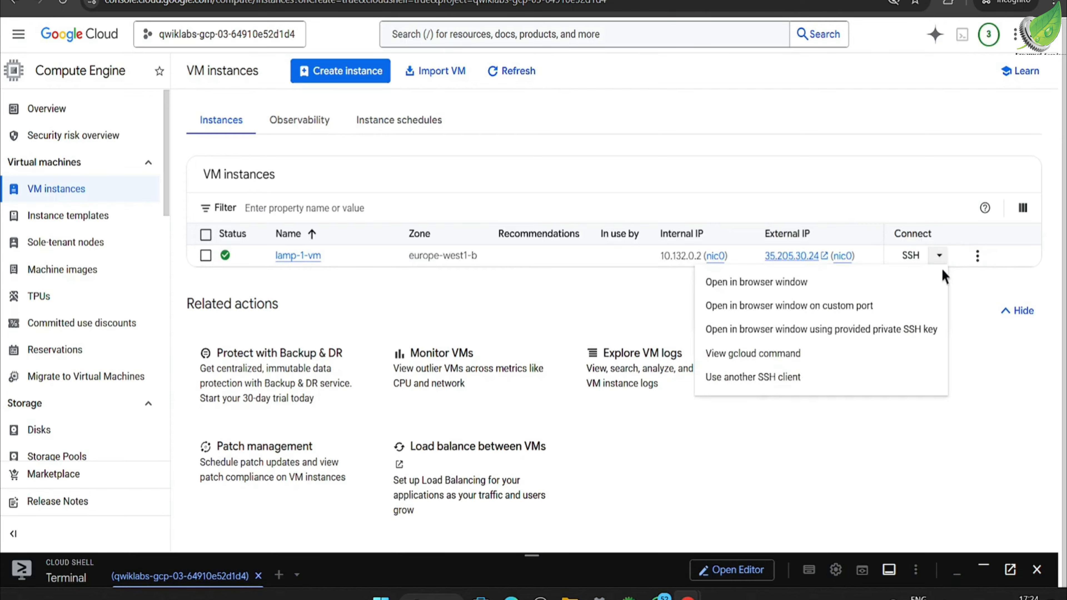
left_click(770, 355)
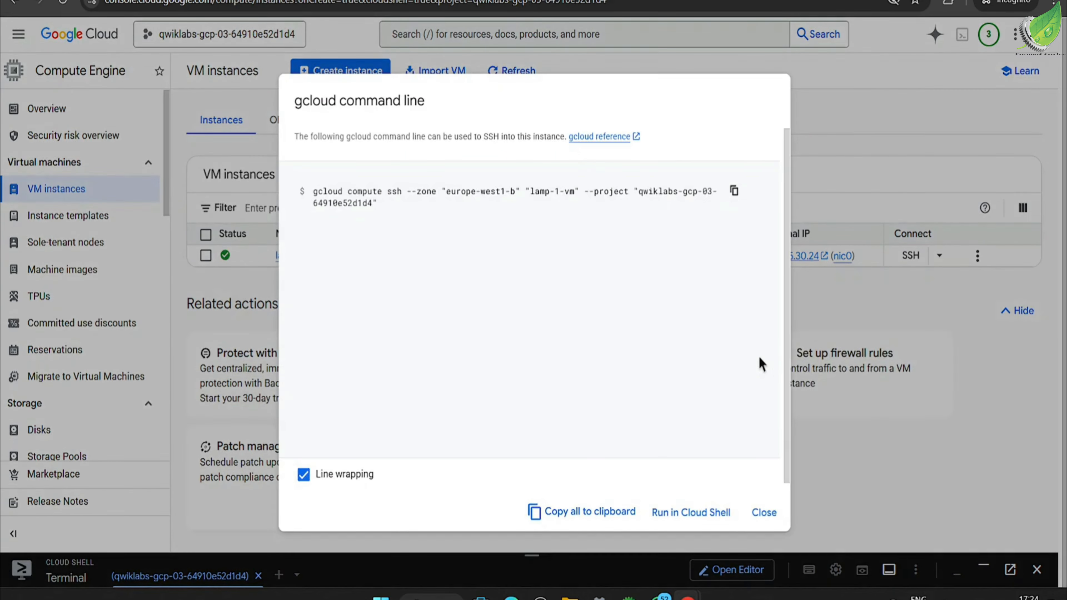
left_click(694, 512)
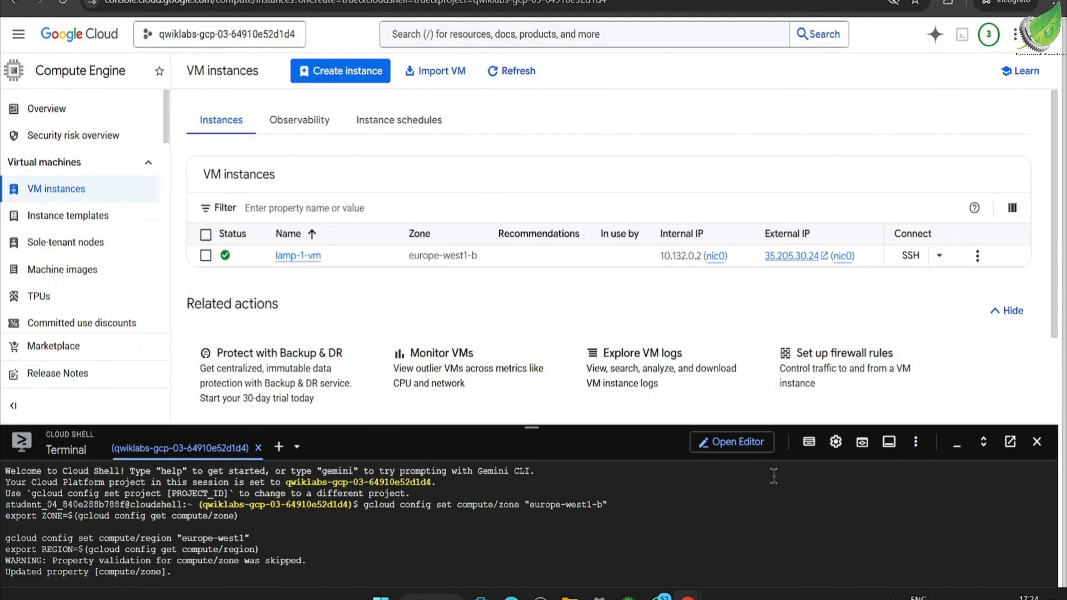
left_click(984, 441)
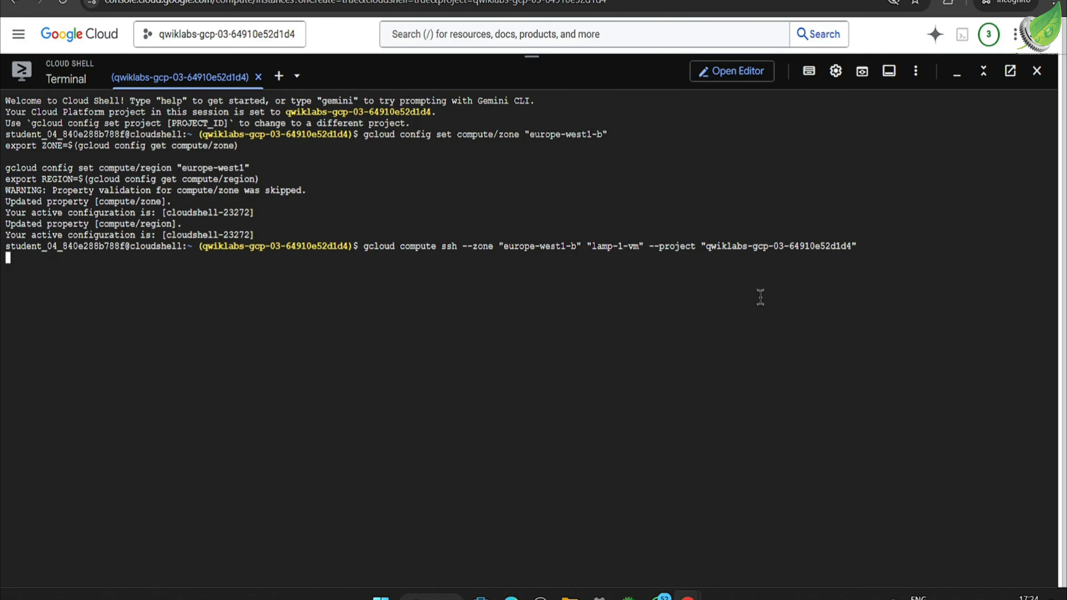
Step: Set the Cloud Shell terminal's text size to Medium
left_click(840, 82)
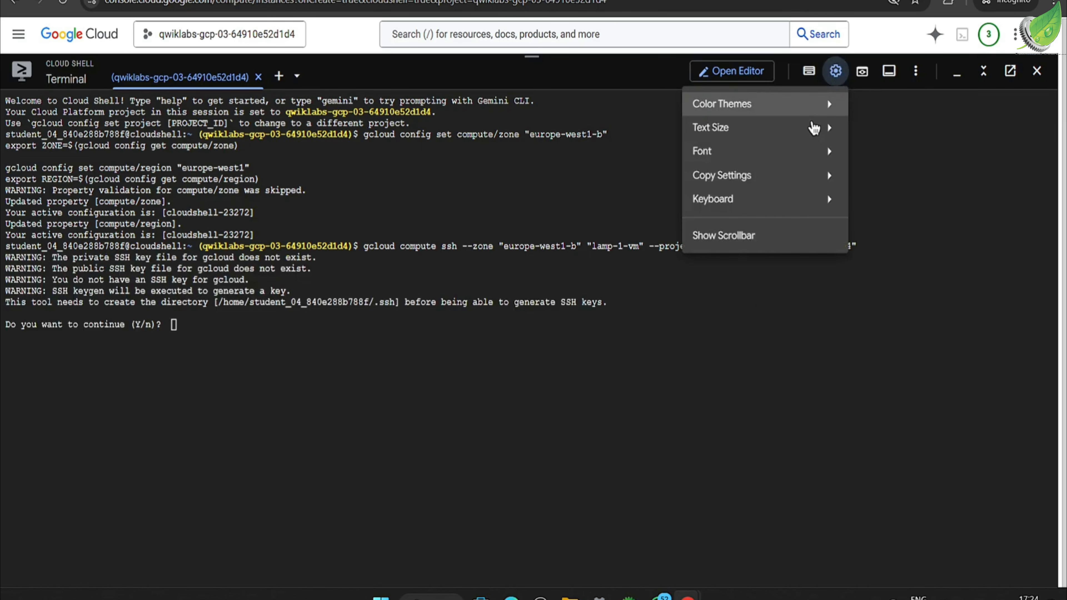
mouse_move(746, 152)
mouse_move(716, 133)
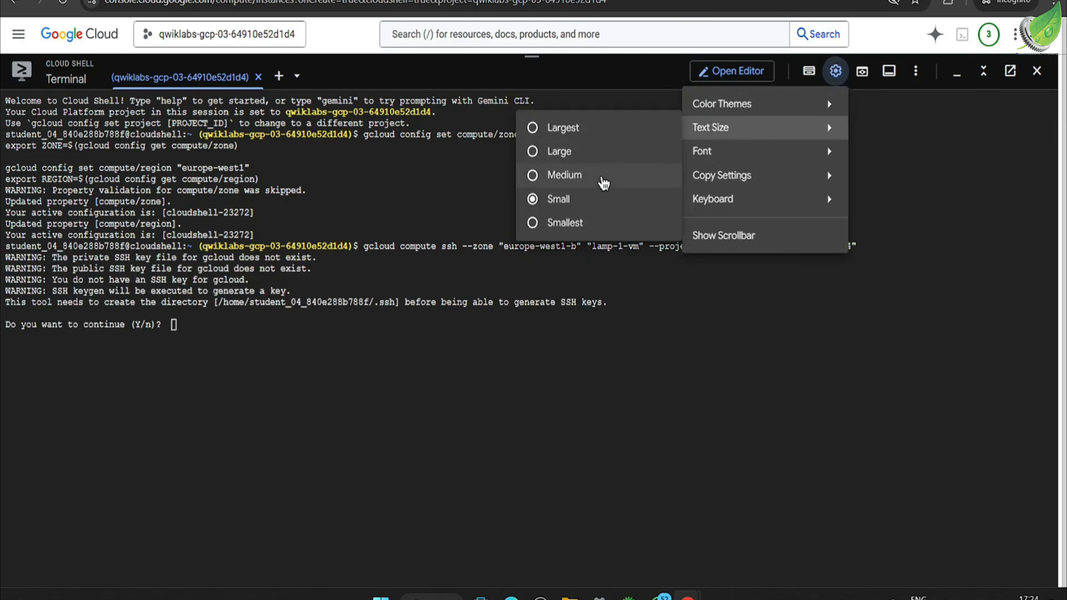
left_click(599, 176)
Step: Agree to the SSH key generation with Y and leave both passphrase prompts empty to connect to lamp-1-vm
left_click(344, 442)
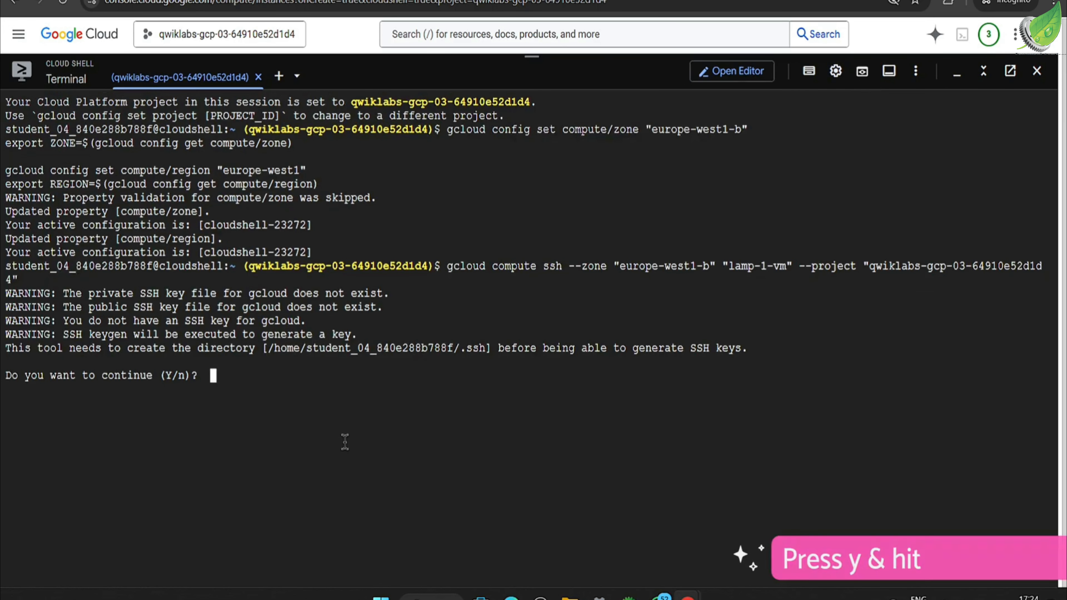
type("Y")
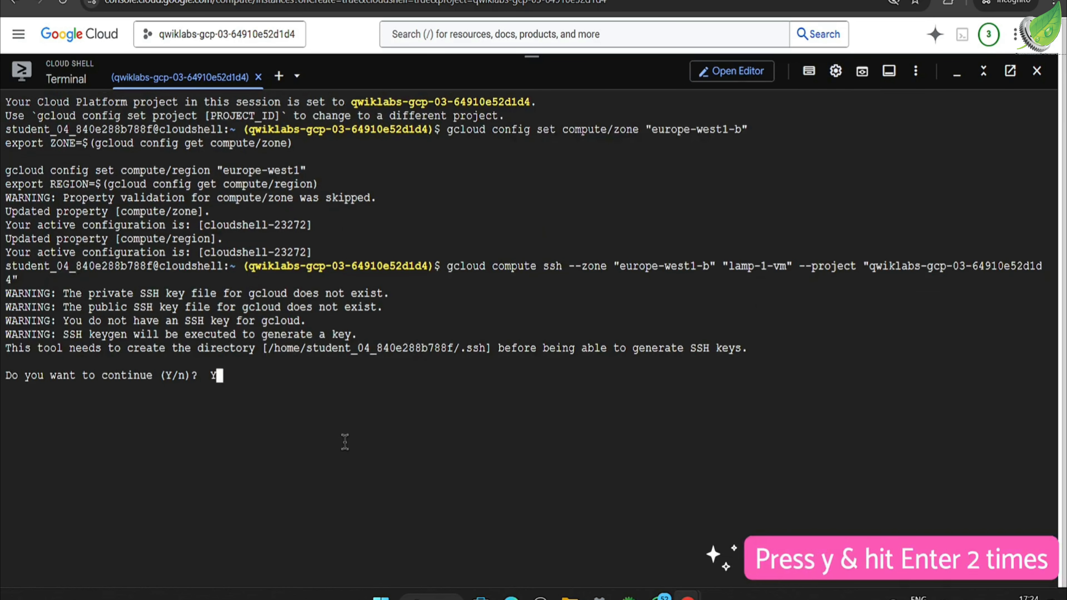
key("Return")
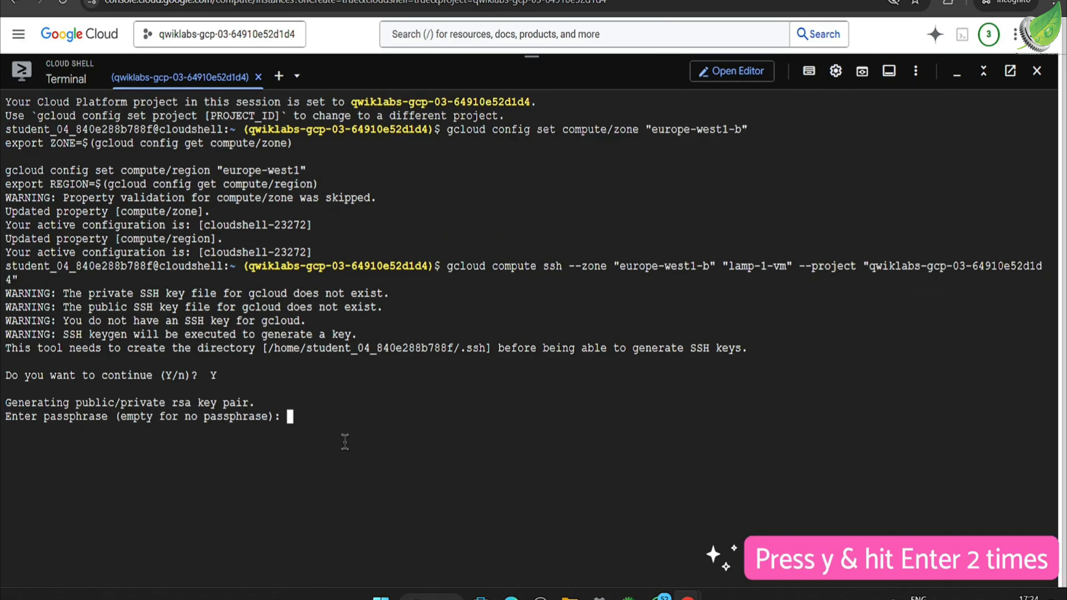
key("Return")
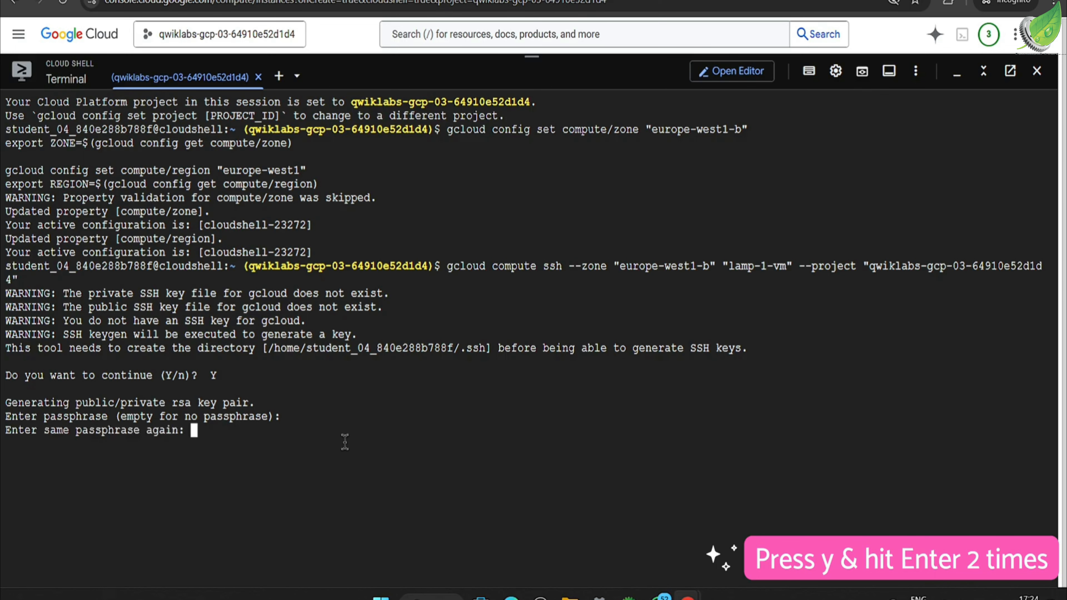
key("Return")
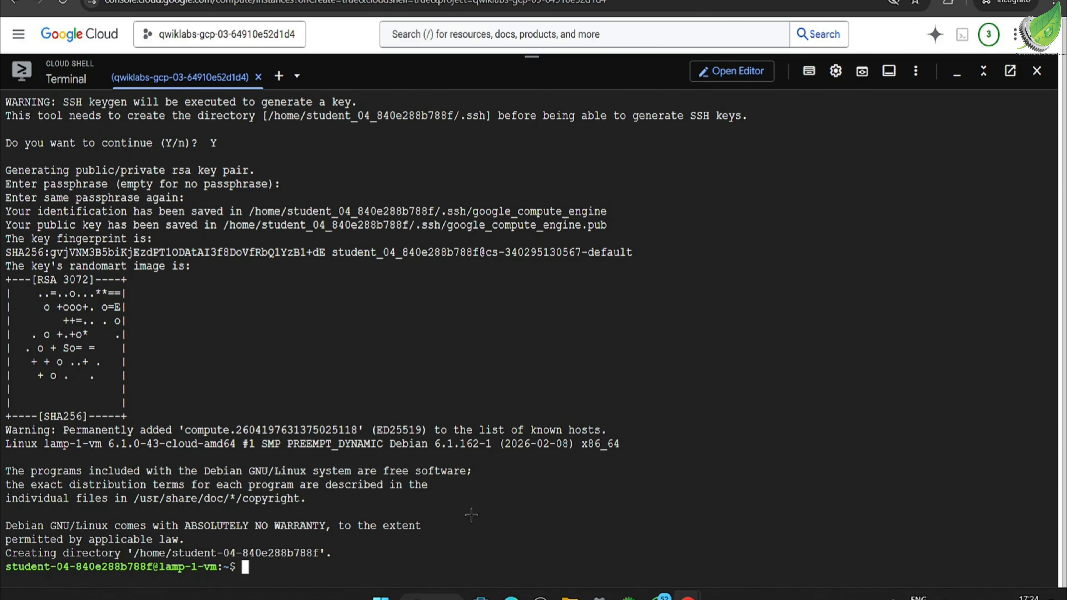
Step: Check the lab progress for creating the Compute Engine instance, and copy sudo apt-get update from the instructions to run it on lamp-1-vm
key("alt+Tab")
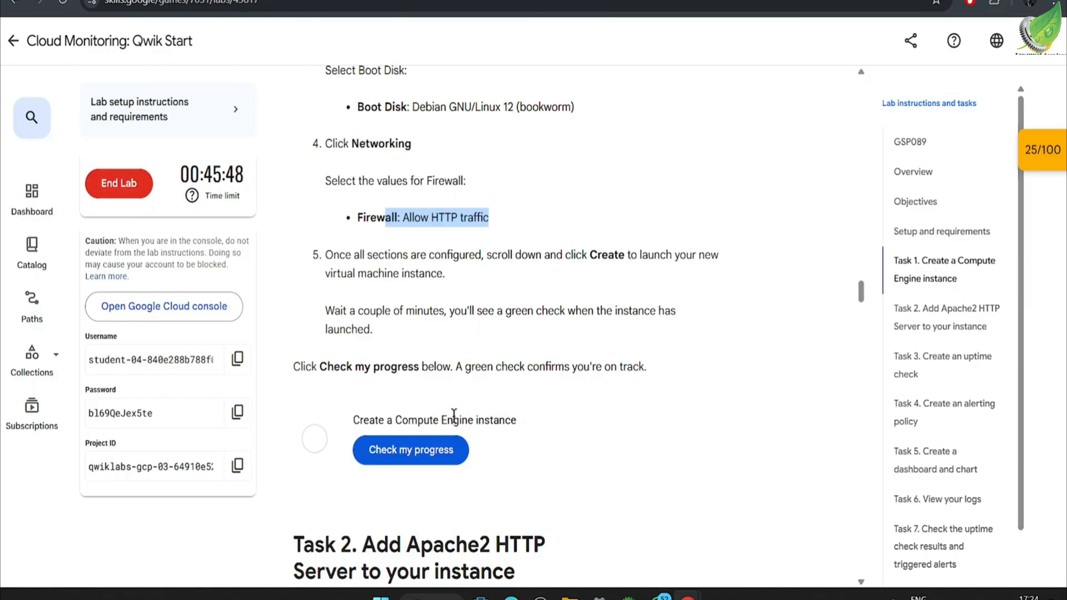
left_click(429, 457)
scroll(542, 428, "down", 5)
scroll(542, 428, "down", 3)
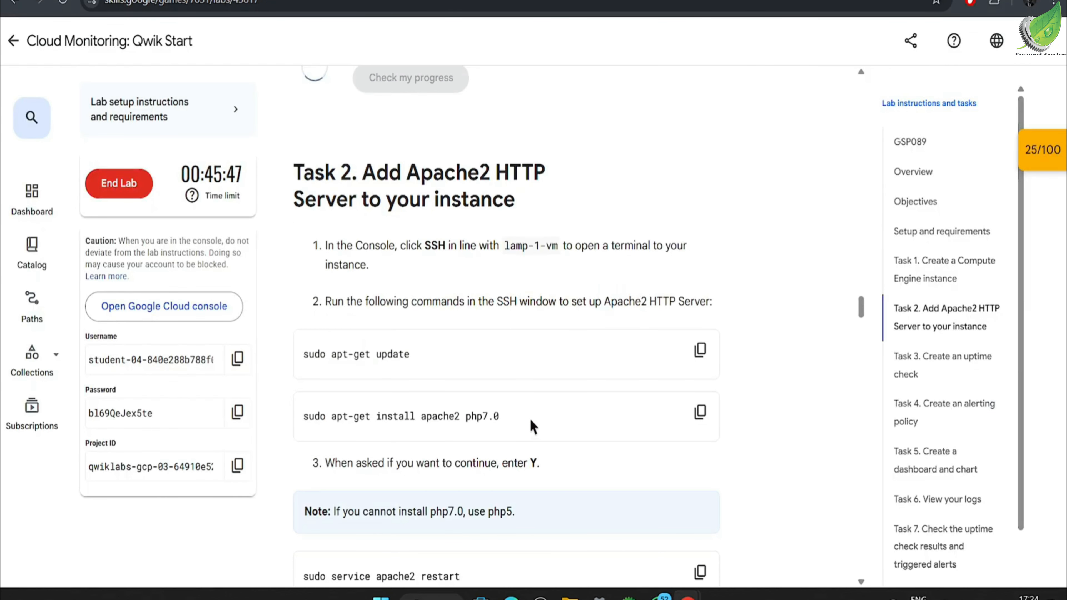
left_click(700, 226)
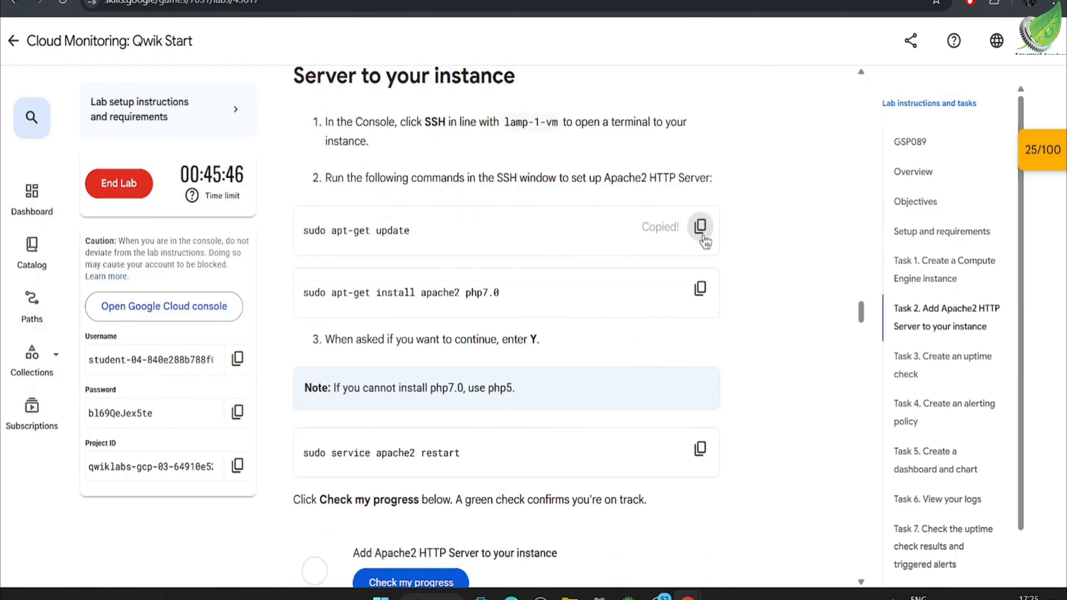
key("alt+Tab")
key("alt+Tab")
Step: Copy sudo apt-get install apache2 php7.0 from the lab instructions, run it on lamp-1-vm and answer the continue prompt with Y
scroll(657, 300, "down", 3)
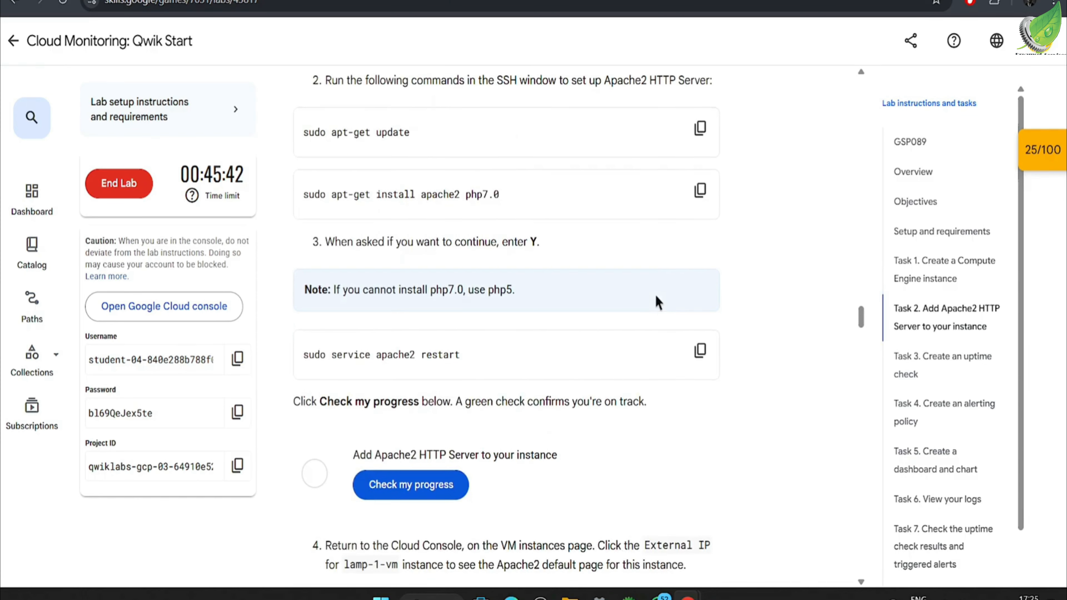
left_click(708, 192)
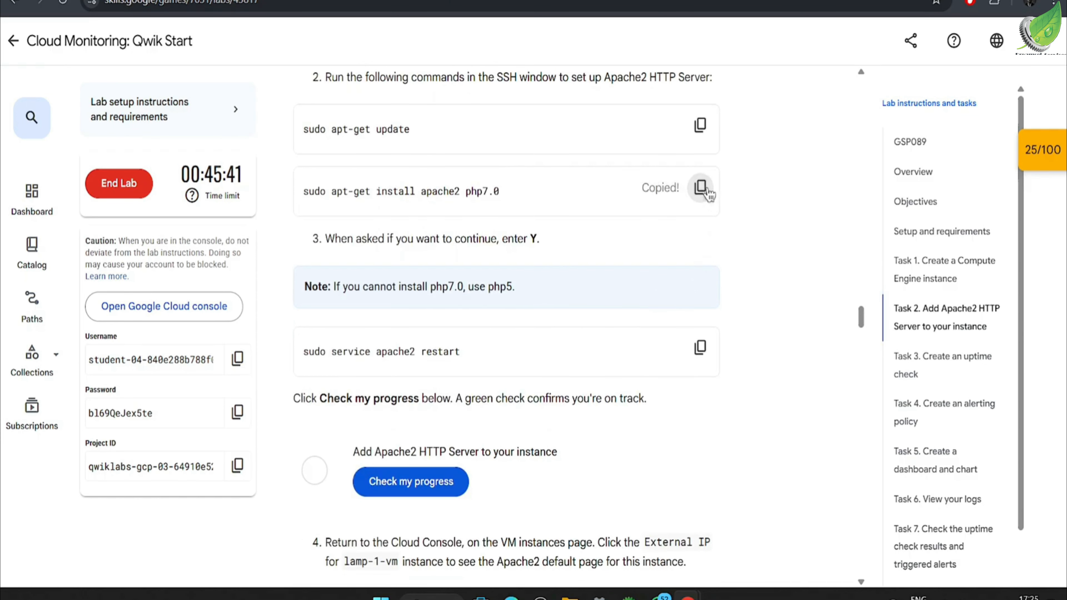
key("alt+Tab")
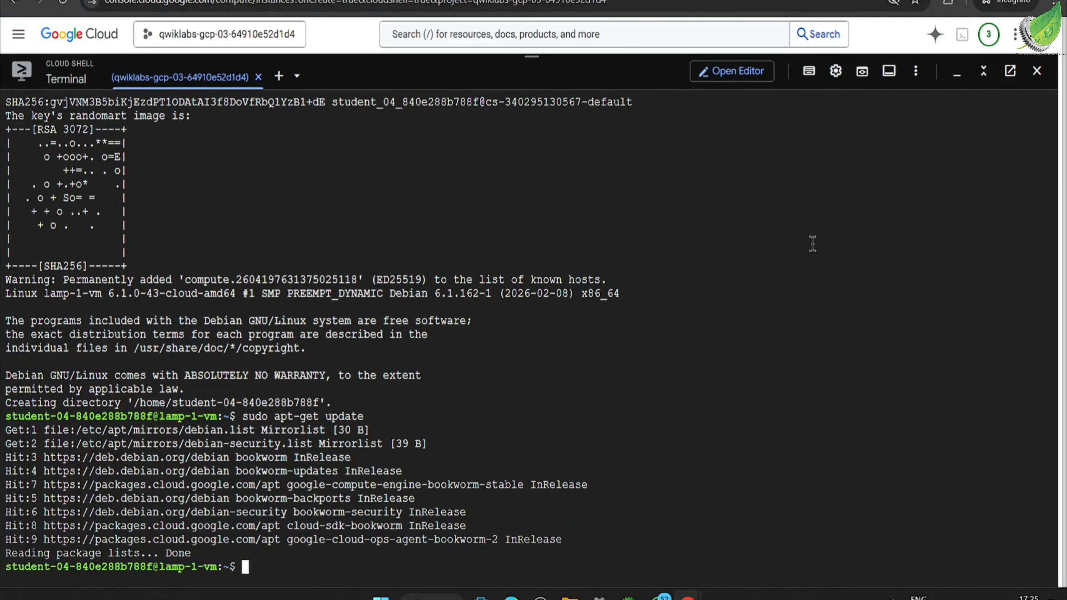
key("ctrl+v")
key("Return")
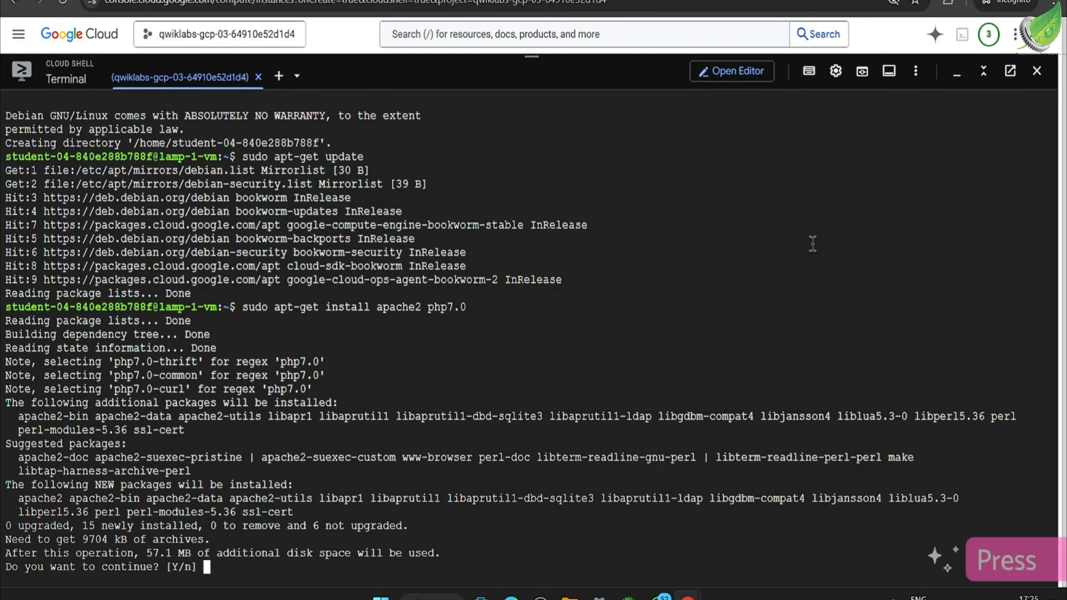
type("Y")
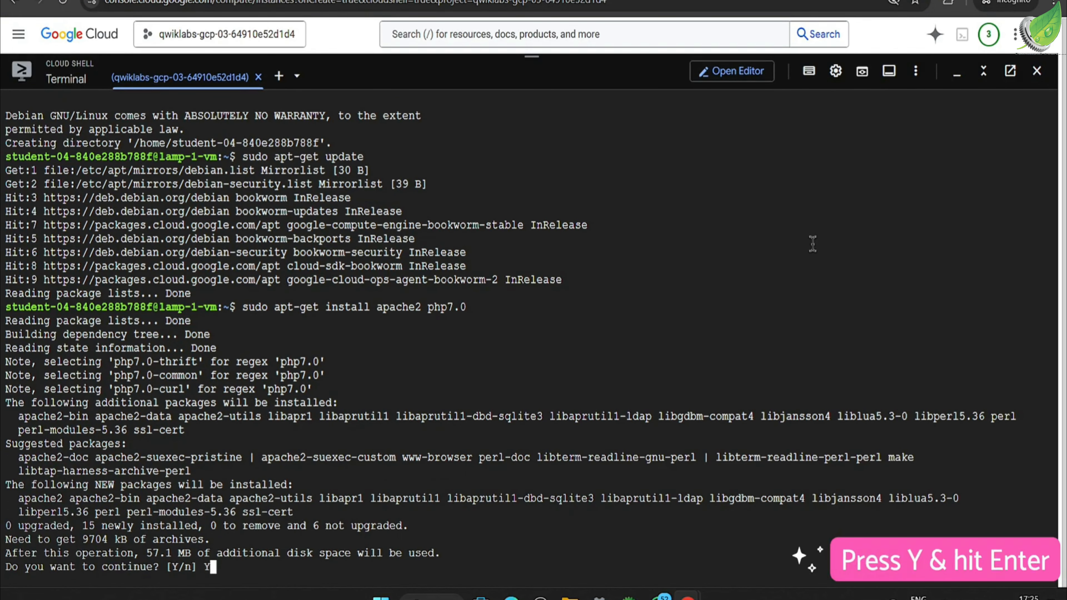